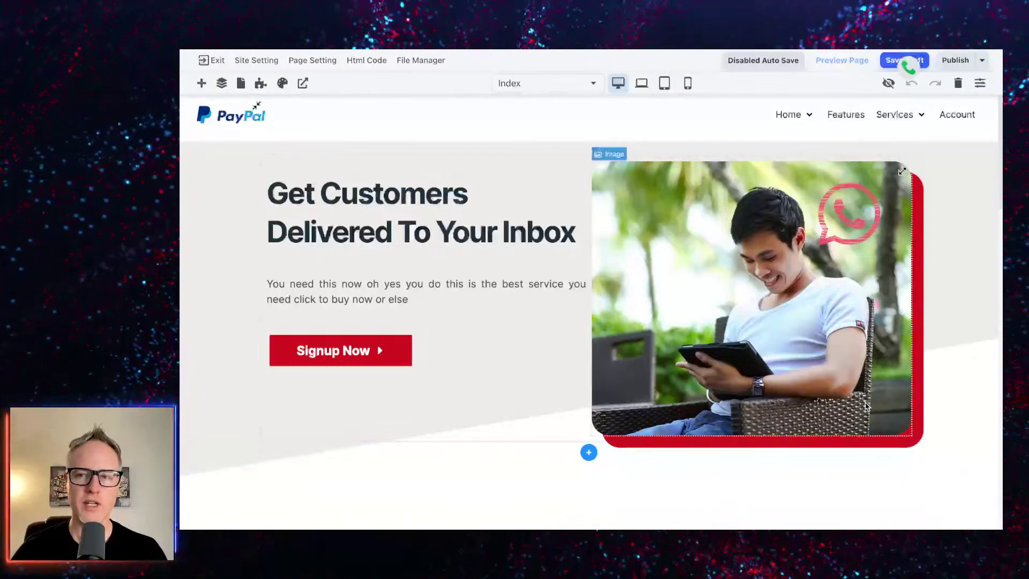
Step: Look through the Index page's sections, including the slides of the customer testimonial slider and the signup banner
{"action": "scroll", "coordinate": [867, 408], "scroll_direction": "down", "scroll_amount": 8}
{"action": "scroll", "coordinate": [868, 416], "scroll_direction": "down", "scroll_amount": 10}
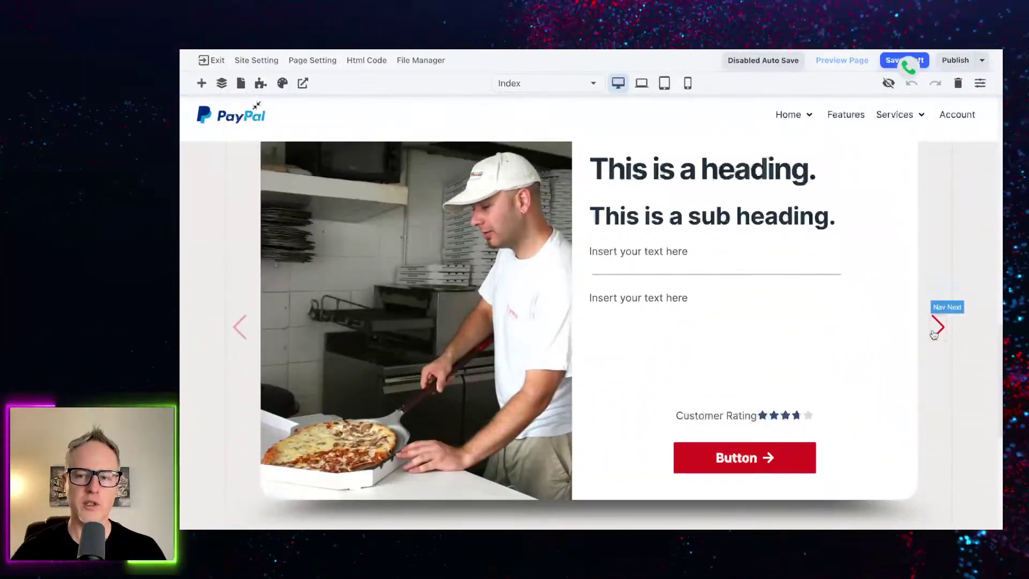
{"action": "left_click", "coordinate": [937, 326]}
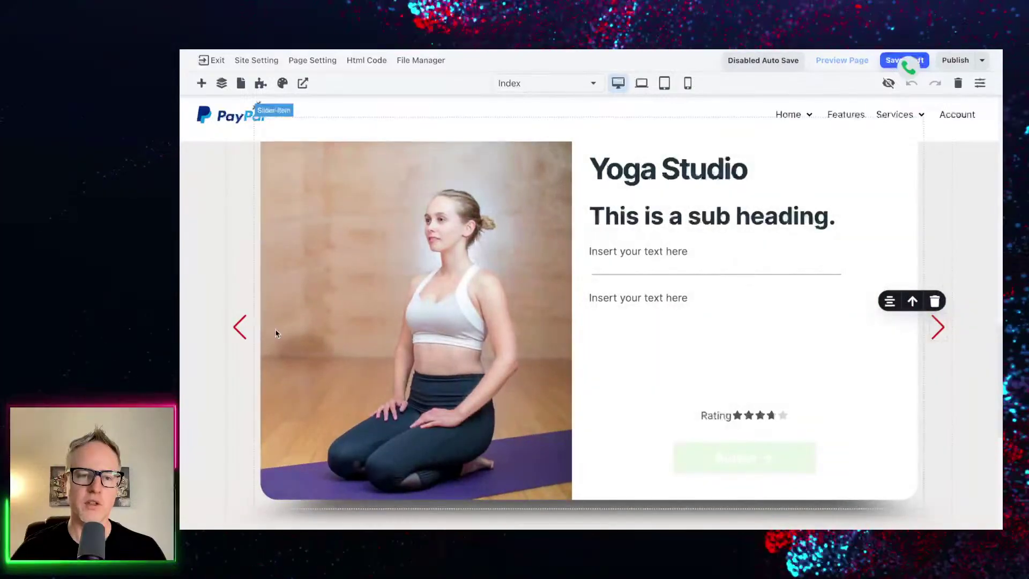
{"action": "left_click", "coordinate": [240, 328]}
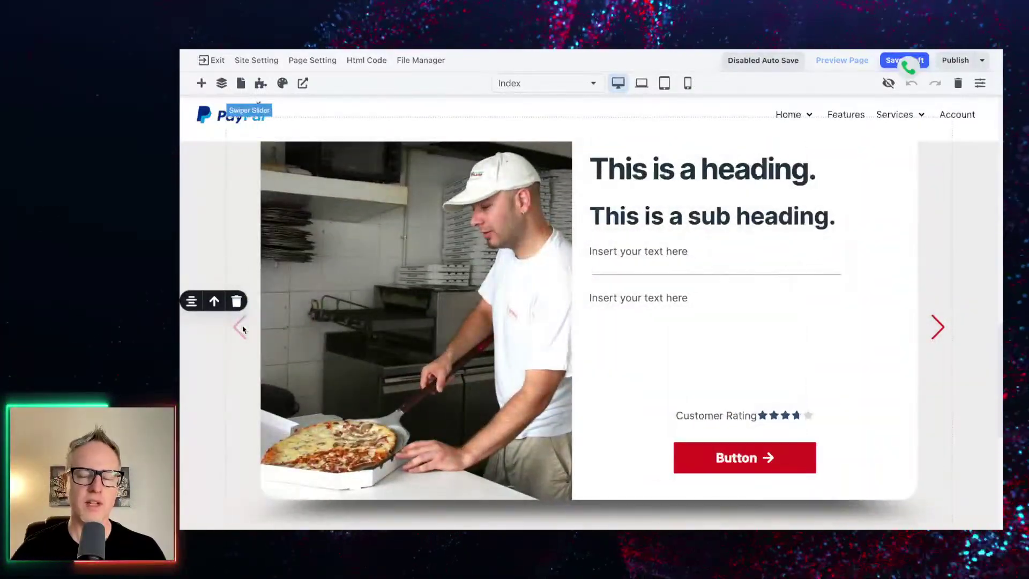
{"action": "scroll", "coordinate": [292, 386], "scroll_direction": "down", "scroll_amount": 6}
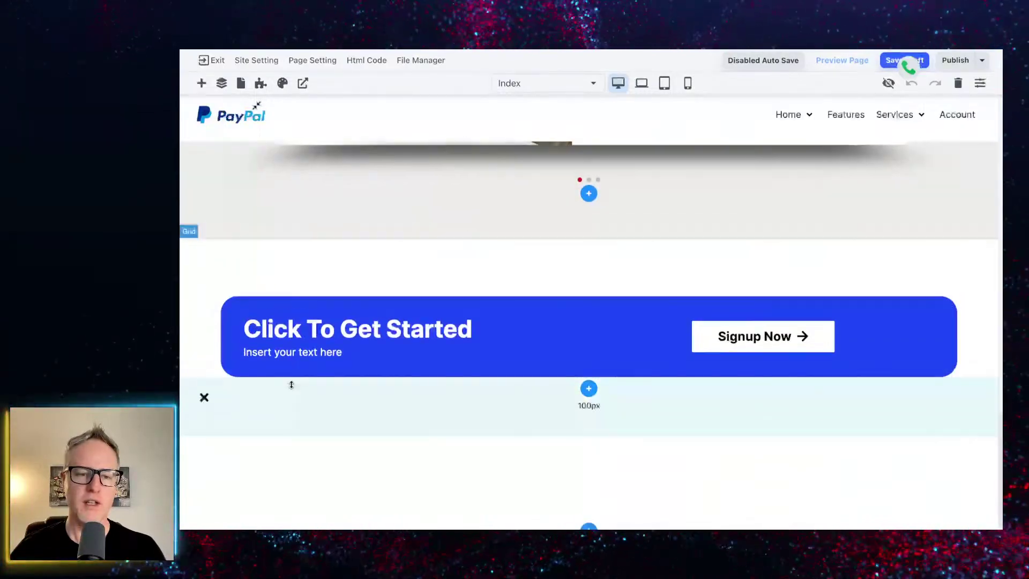
{"action": "scroll", "coordinate": [292, 387], "scroll_direction": "up", "scroll_amount": 10}
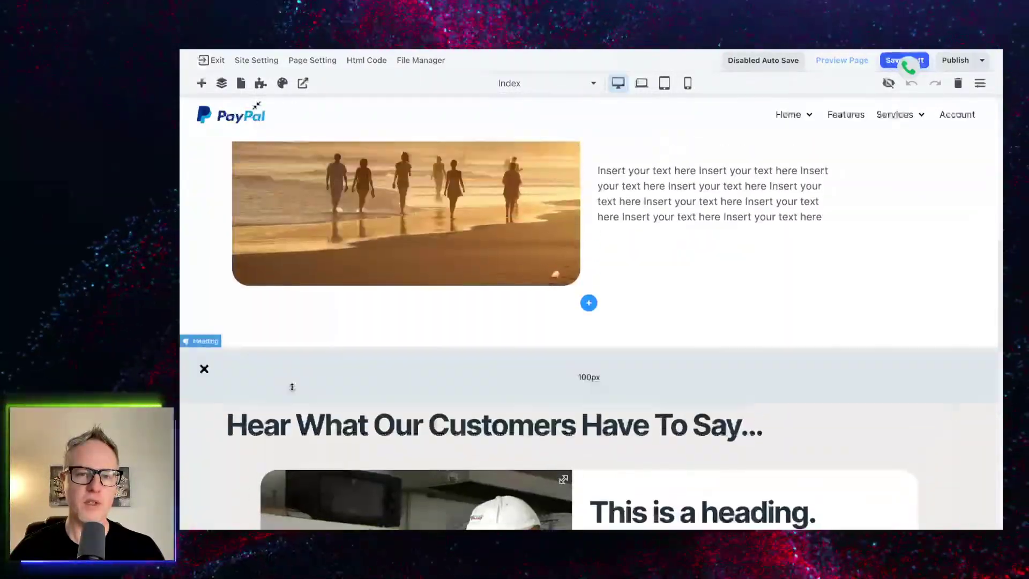
{"action": "scroll", "coordinate": [292, 389], "scroll_direction": "up", "scroll_amount": 5}
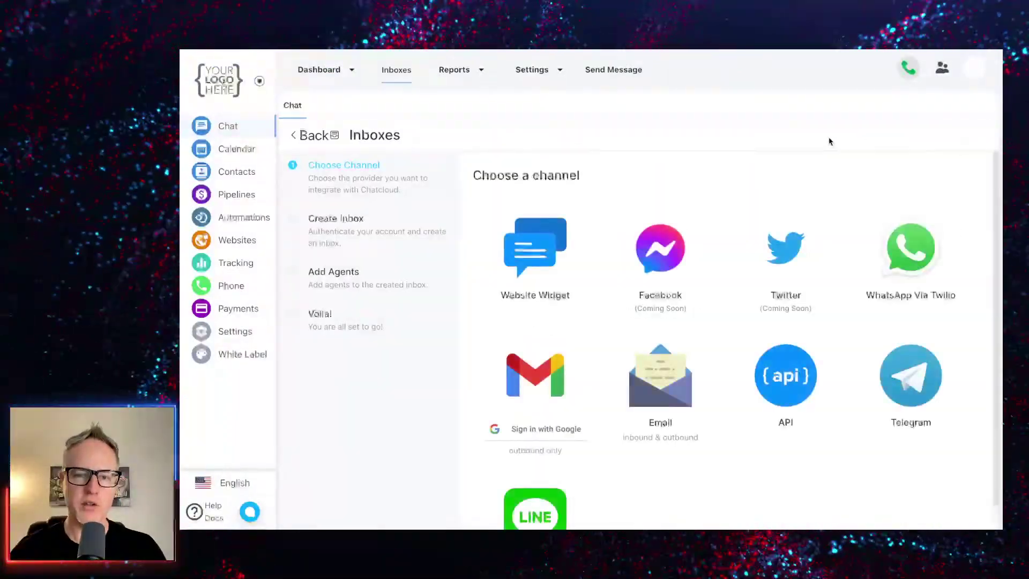
Step: Create a website widget inbox named MySite.com with domain Mysupersite.com, heading "Hello!", tagline "Welcome to my site!" and channel greeting disabled
{"action": "left_click", "coordinate": [538, 234]}
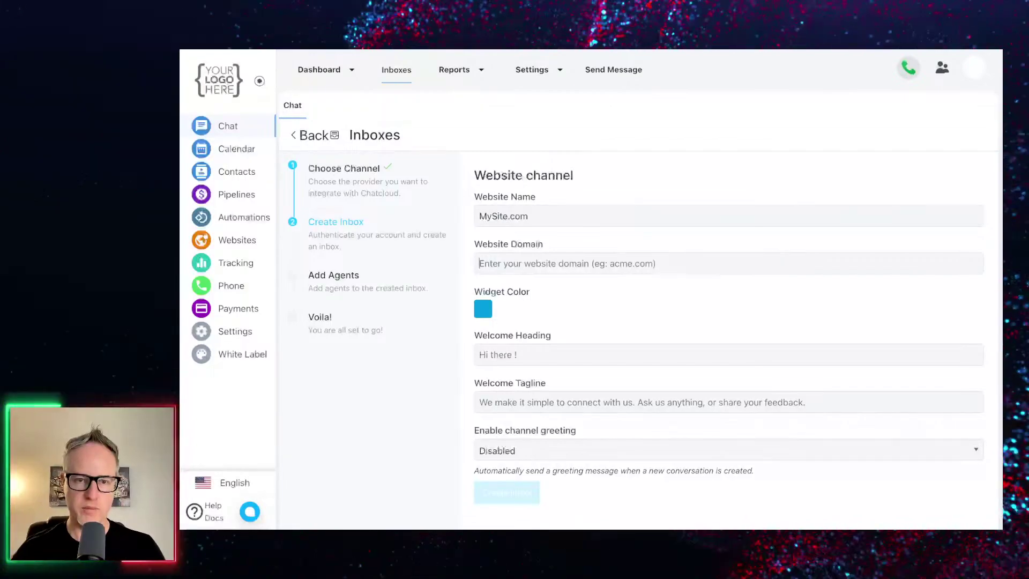
{"action": "type", "text": "M"}
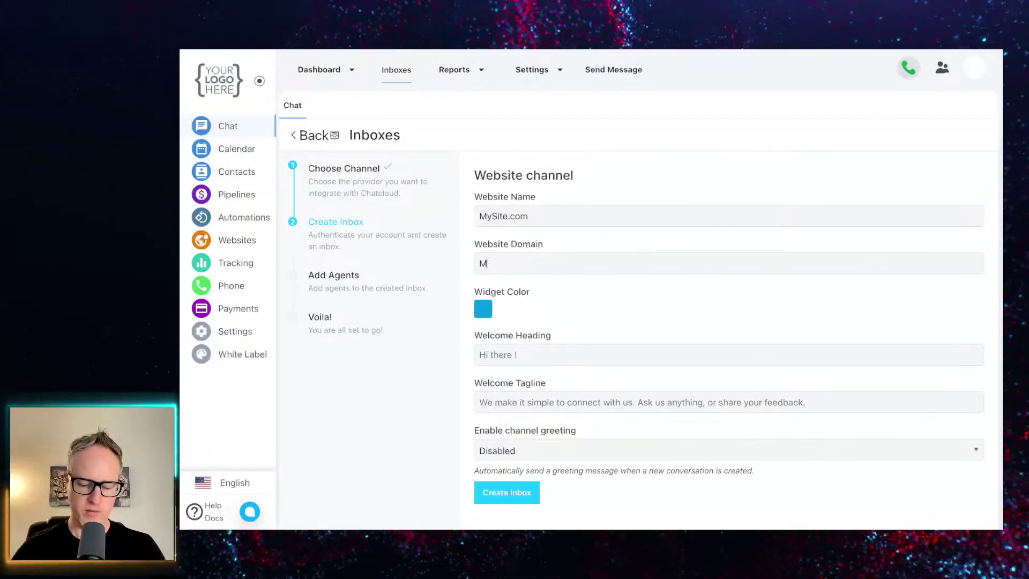
{"action": "type", "text": "ysupersite.com"}
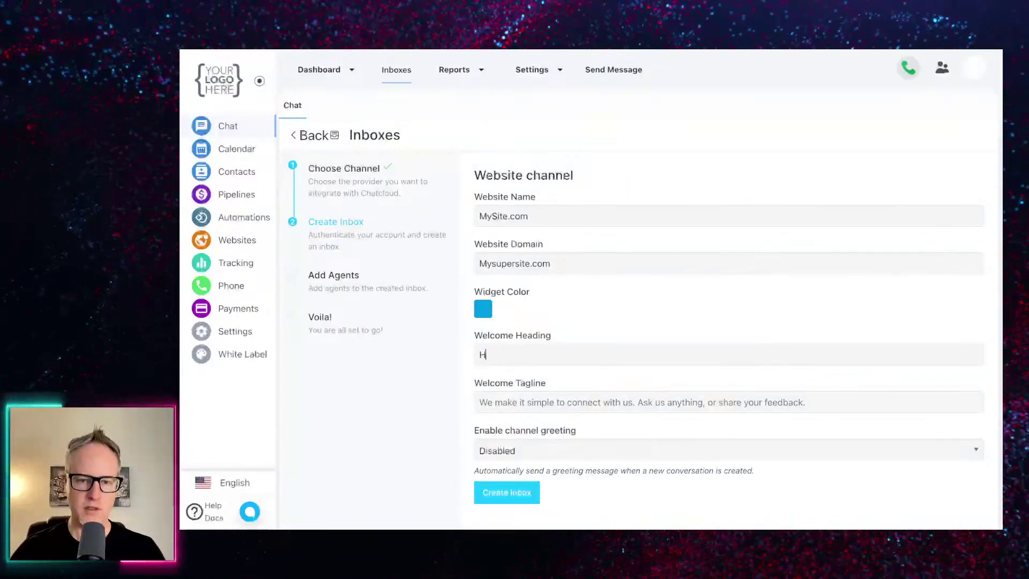
{"action": "left_click", "coordinate": [551, 403]}
{"action": "type", "text": "Welcome to my site!"}
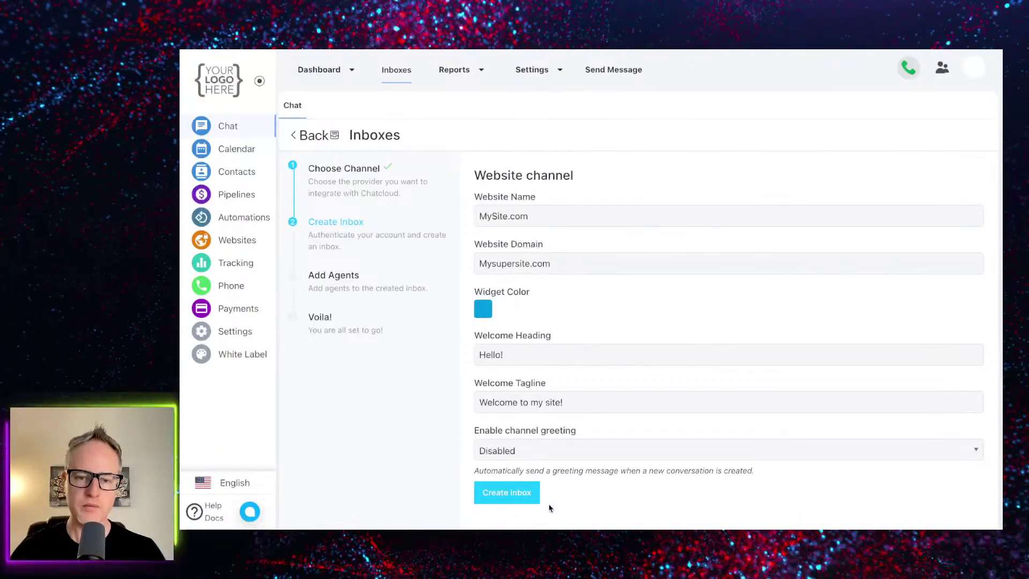
{"action": "left_click", "coordinate": [517, 499]}
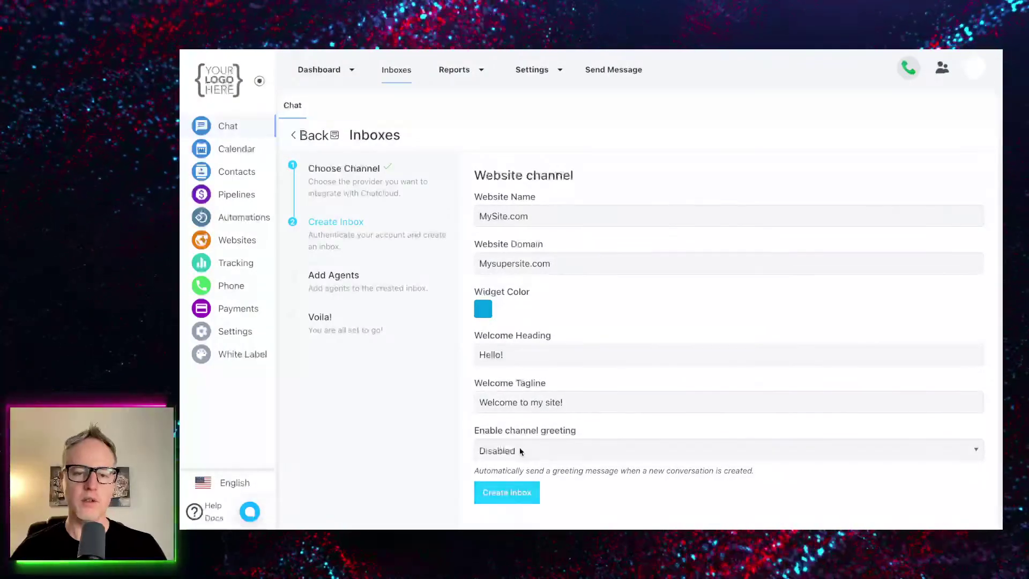
{"action": "left_click", "coordinate": [490, 492]}
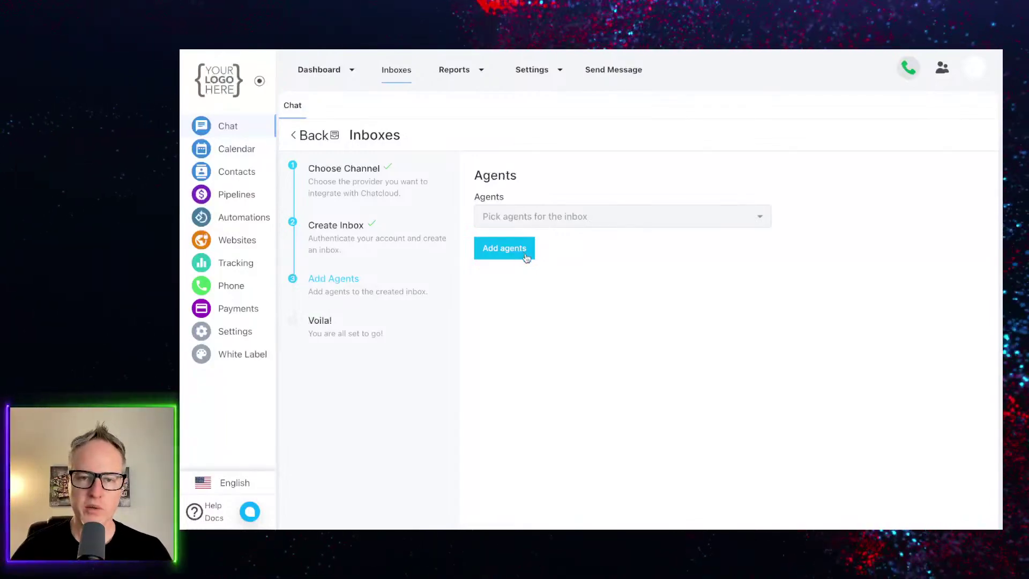
Step: Check which agents are available for the inbox and finish the agent stage without selecting anyone
{"action": "left_click", "coordinate": [542, 219]}
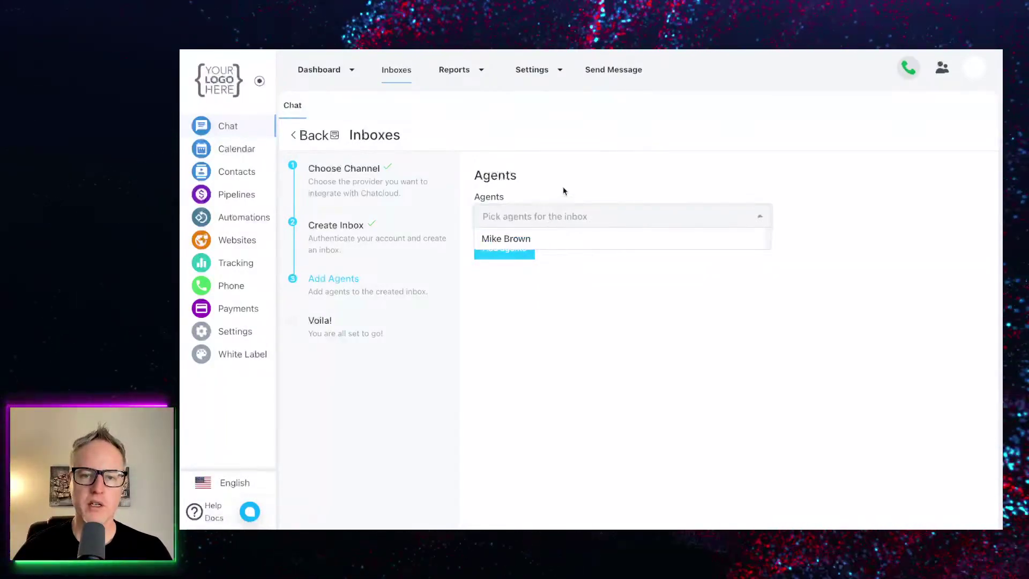
{"action": "left_click", "coordinate": [561, 192]}
{"action": "left_click", "coordinate": [537, 221]}
{"action": "left_click", "coordinate": [572, 293]}
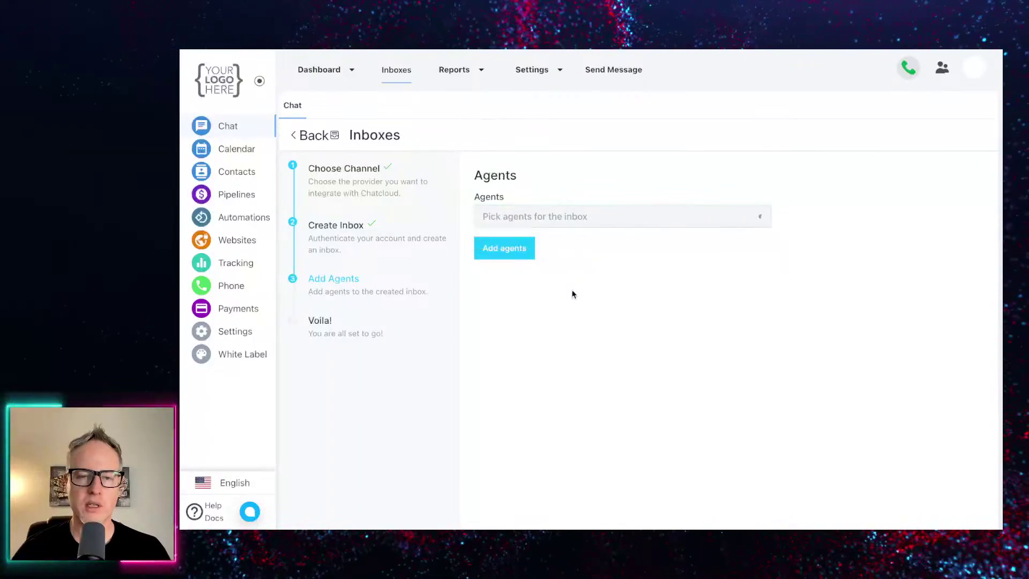
{"action": "left_click", "coordinate": [518, 249]}
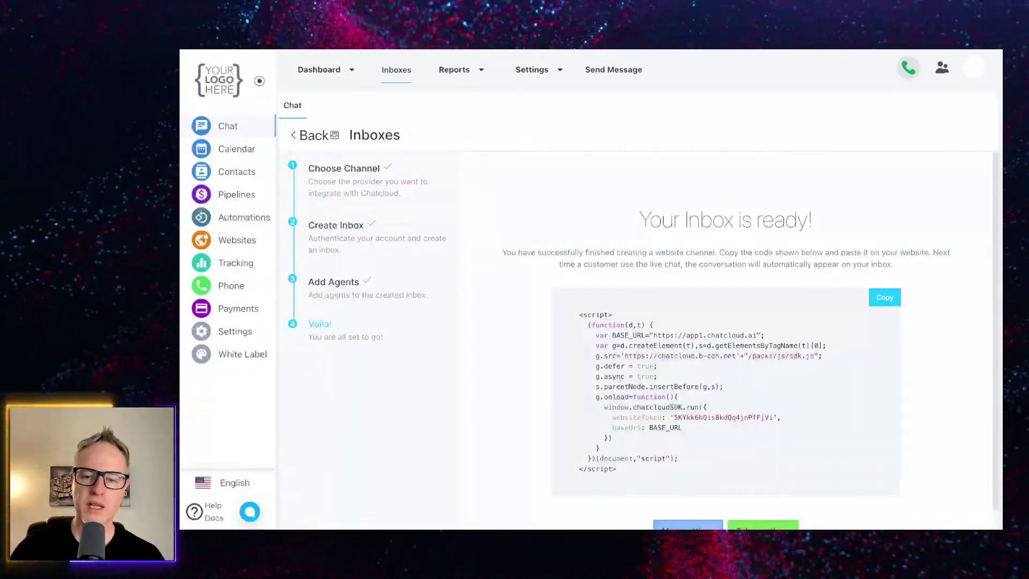
Step: Review the new inbox's general settings, configuration, pre-chat form, business hours and collaborators, including the agents that can be assigned
{"action": "left_click", "coordinate": [684, 526]}
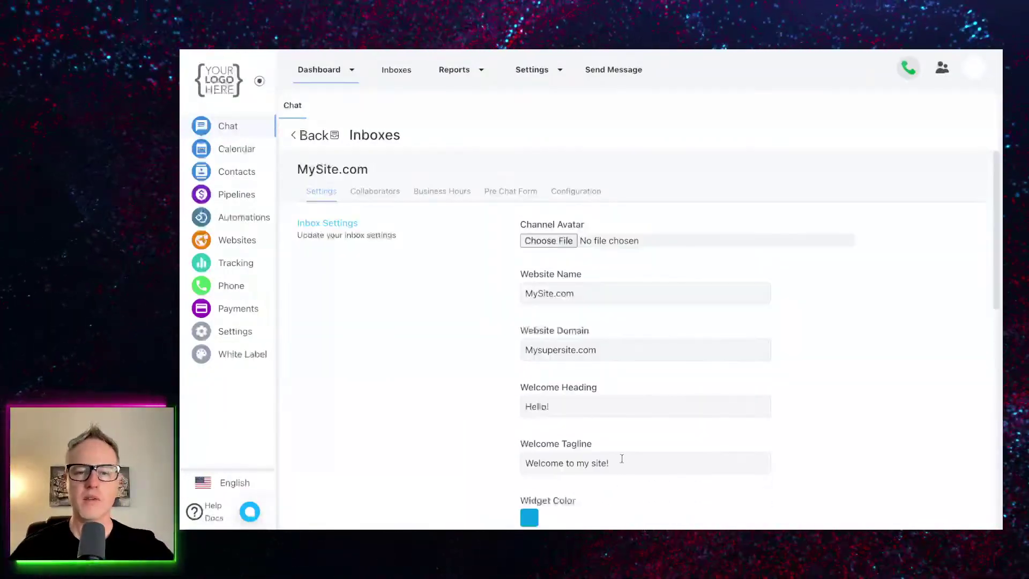
{"action": "scroll", "coordinate": [626, 432], "scroll_direction": "down", "scroll_amount": 4}
{"action": "scroll", "coordinate": [625, 429], "scroll_direction": "up", "scroll_amount": 4}
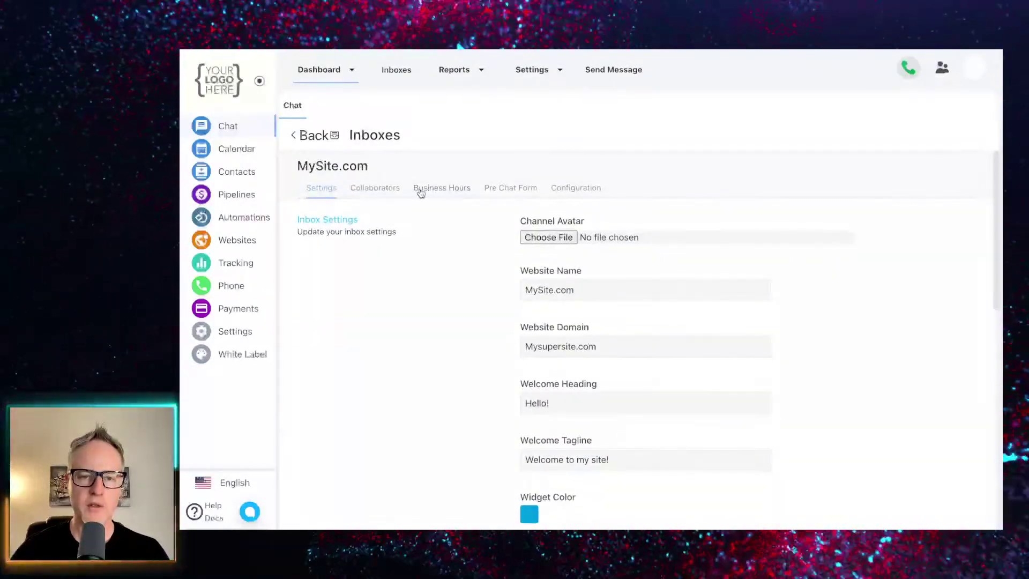
{"action": "left_click", "coordinate": [566, 195]}
{"action": "scroll", "coordinate": [433, 298], "scroll_direction": "down", "scroll_amount": 1}
{"action": "scroll", "coordinate": [432, 299], "scroll_direction": "up", "scroll_amount": 1}
{"action": "left_click", "coordinate": [488, 203]}
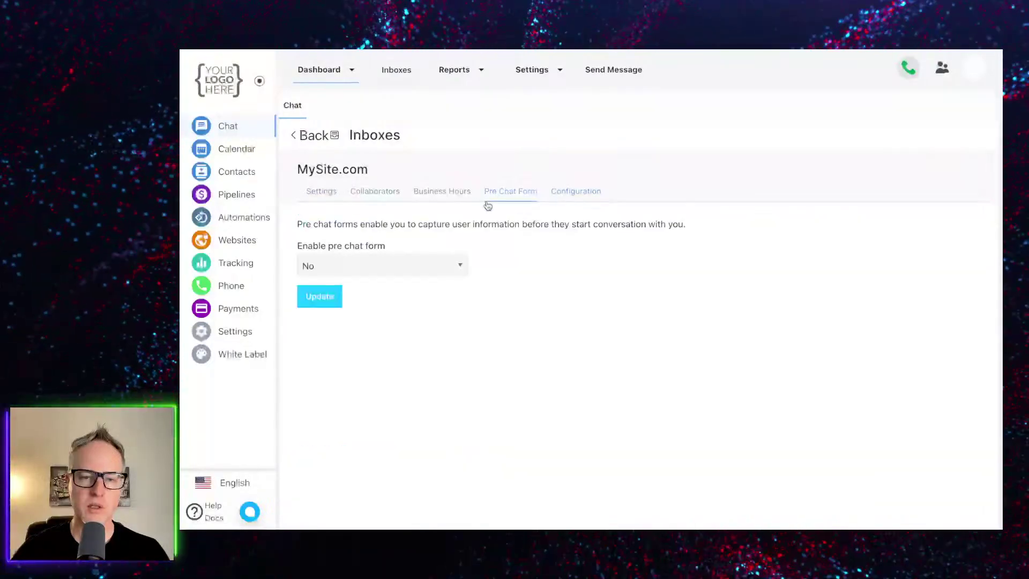
{"action": "left_click", "coordinate": [446, 193]}
{"action": "left_click", "coordinate": [369, 192]}
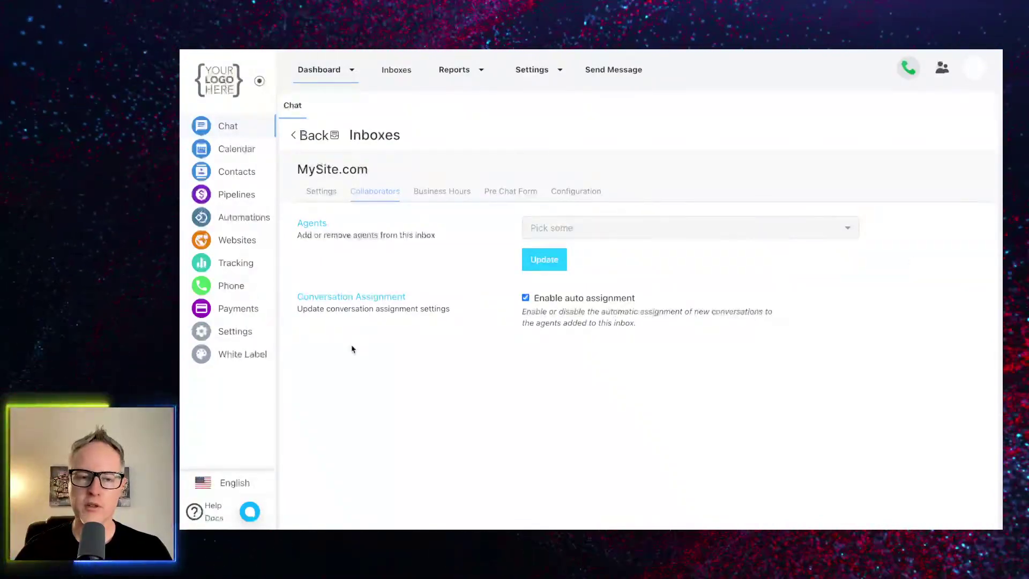
{"action": "left_click", "coordinate": [584, 238]}
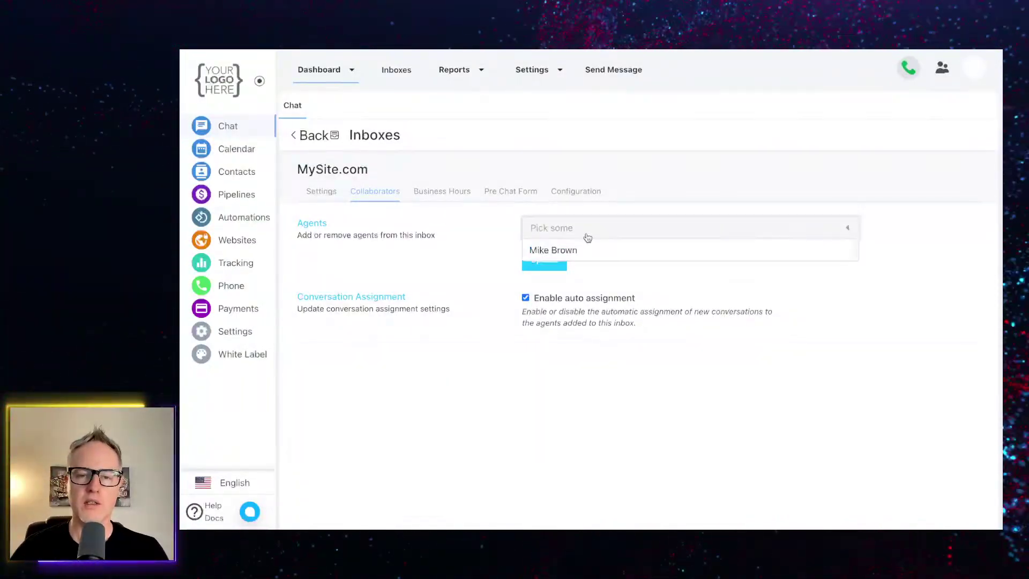
{"action": "left_click", "coordinate": [469, 261]}
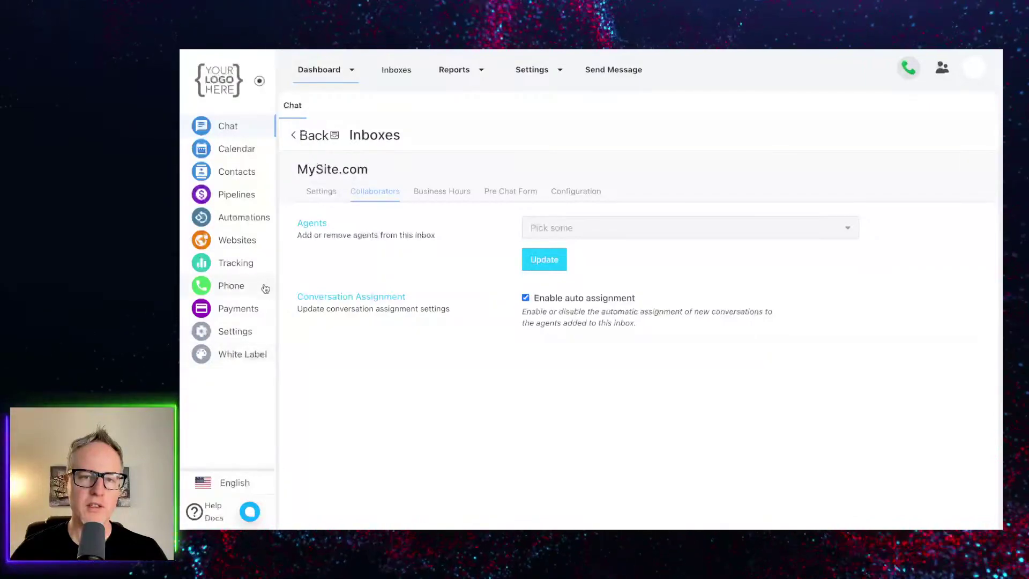
Step: Enable business availability for the MySite.com inbox and check how availability is presented in the live chat widget
{"action": "left_click", "coordinate": [420, 195]}
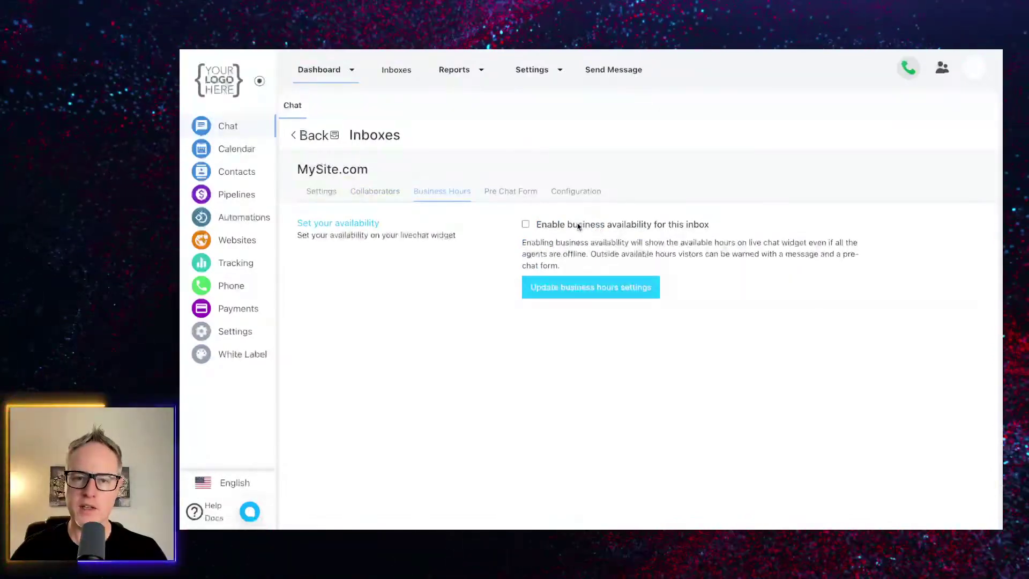
{"action": "left_click", "coordinate": [526, 224]}
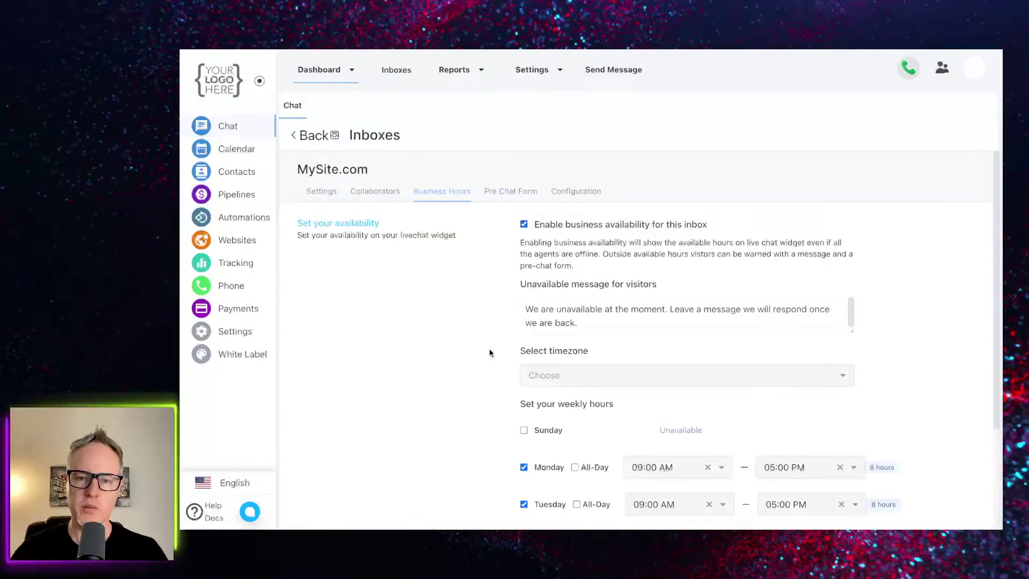
{"action": "scroll", "coordinate": [489, 352], "scroll_direction": "down", "scroll_amount": 3}
{"action": "scroll", "coordinate": [490, 354], "scroll_direction": "up", "scroll_amount": 1}
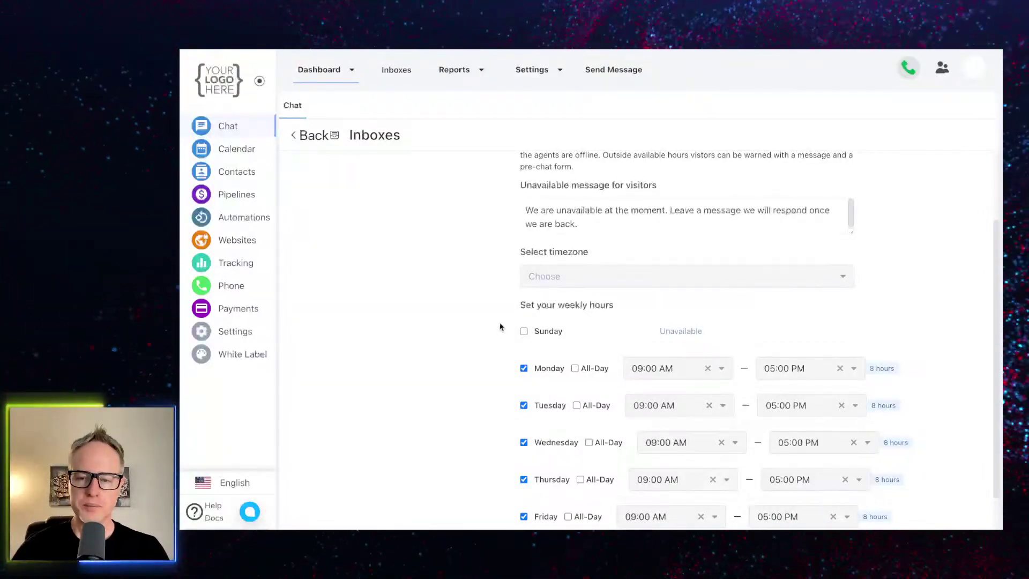
{"action": "left_click", "coordinate": [254, 513]}
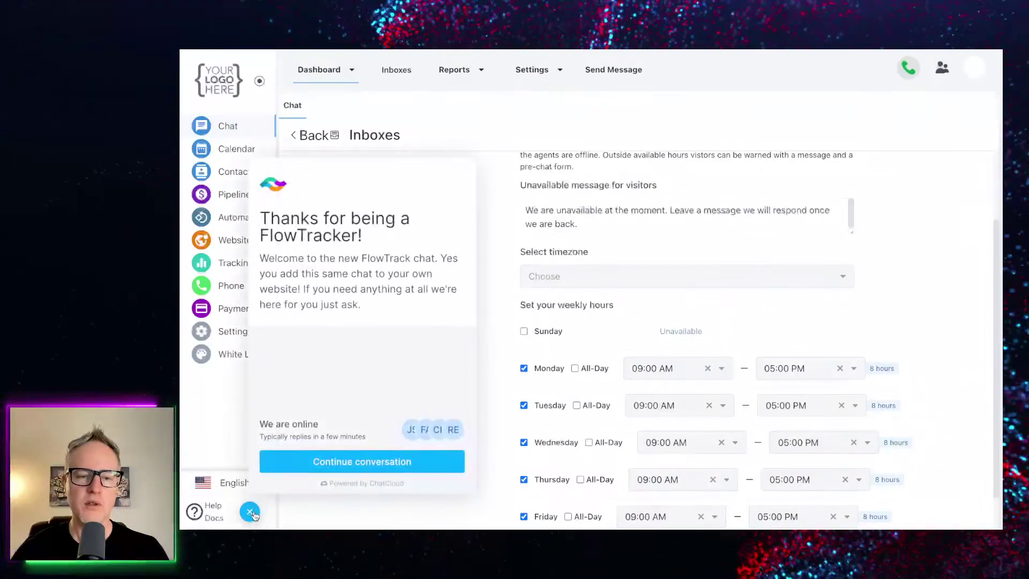
{"action": "left_click", "coordinate": [250, 512]}
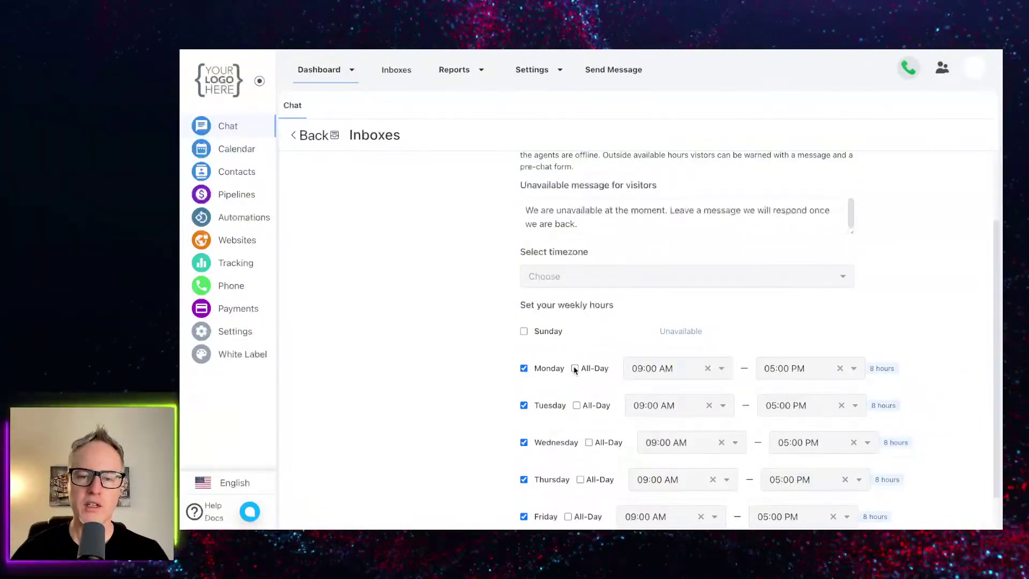
Step: Set the inbox's weekly hours to All-Day for Monday through Friday
{"action": "left_click", "coordinate": [576, 405]}
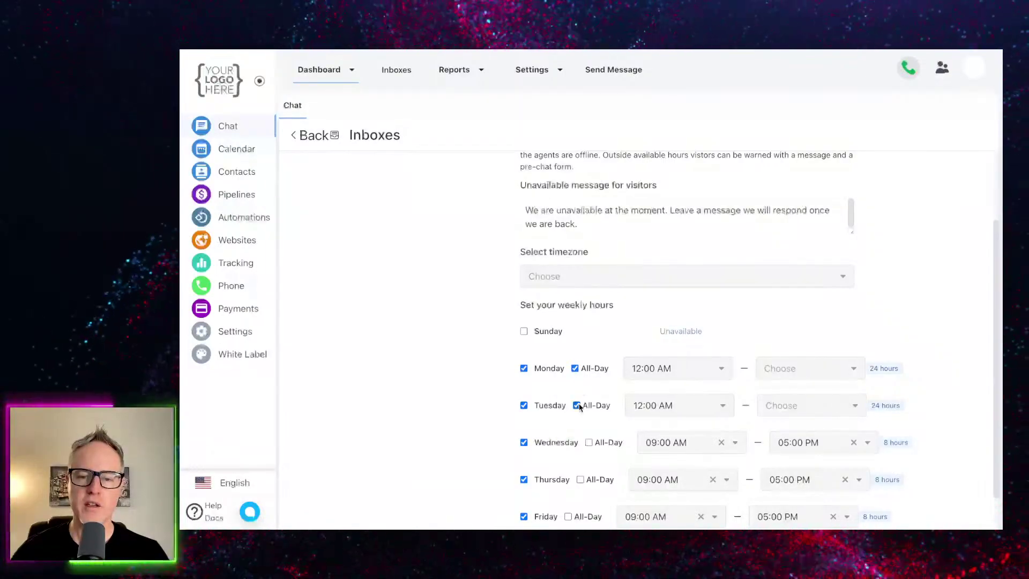
{"action": "left_click", "coordinate": [589, 443]}
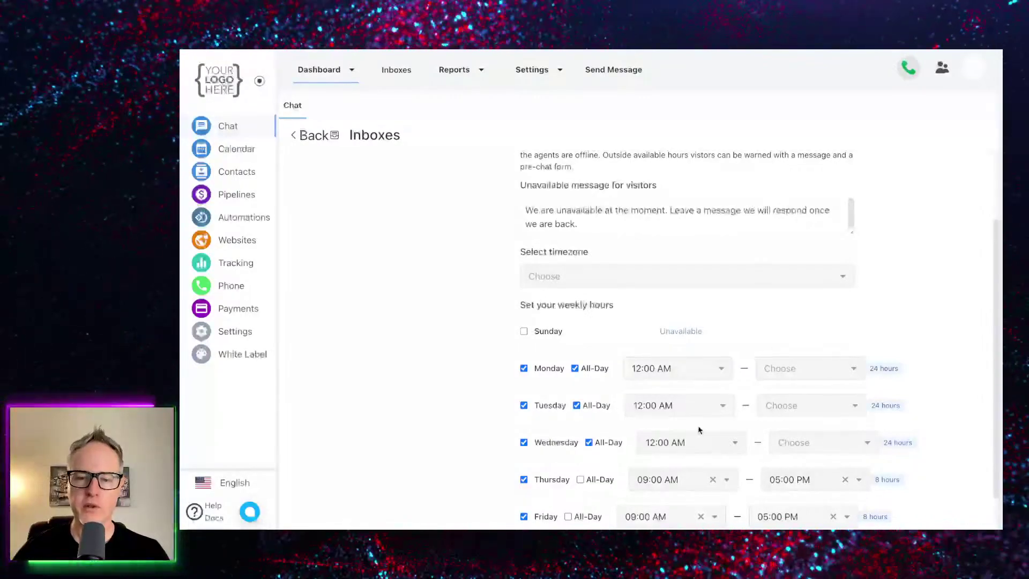
{"action": "left_click", "coordinate": [580, 480]}
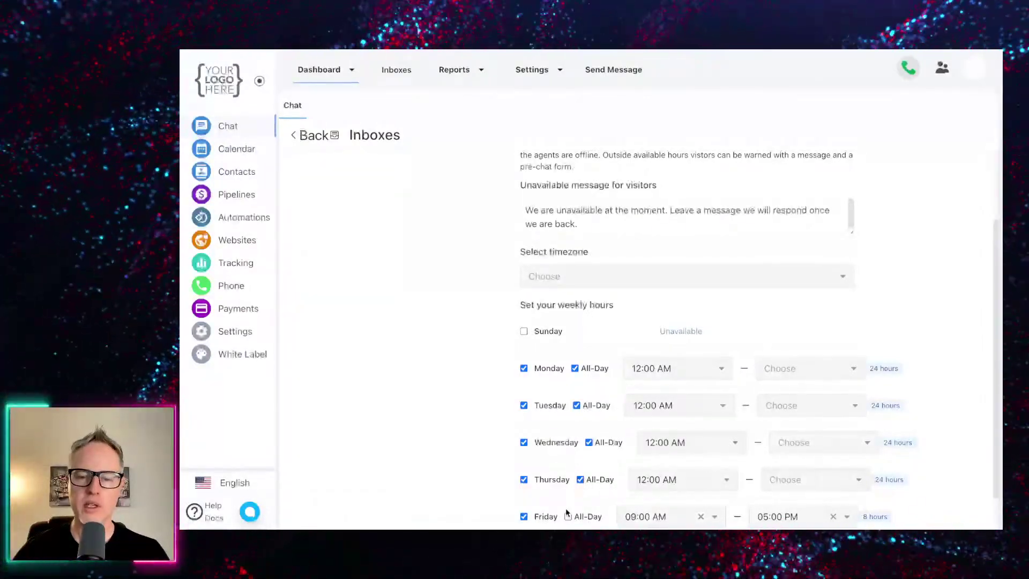
{"action": "left_click", "coordinate": [569, 516]}
{"action": "scroll", "coordinate": [570, 517], "scroll_direction": "down", "scroll_amount": 2}
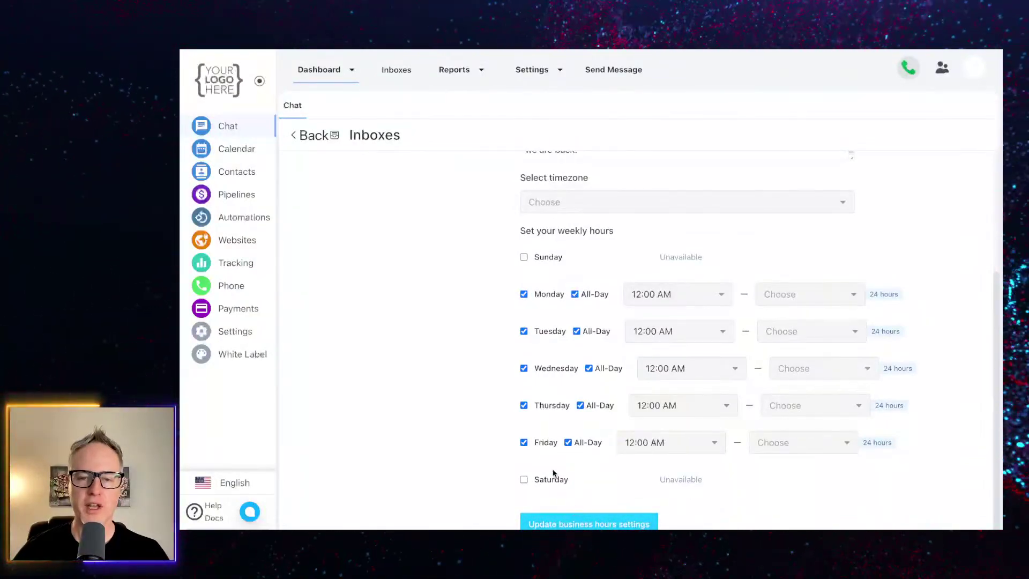
{"action": "scroll", "coordinate": [553, 474], "scroll_direction": "up", "scroll_amount": 5}
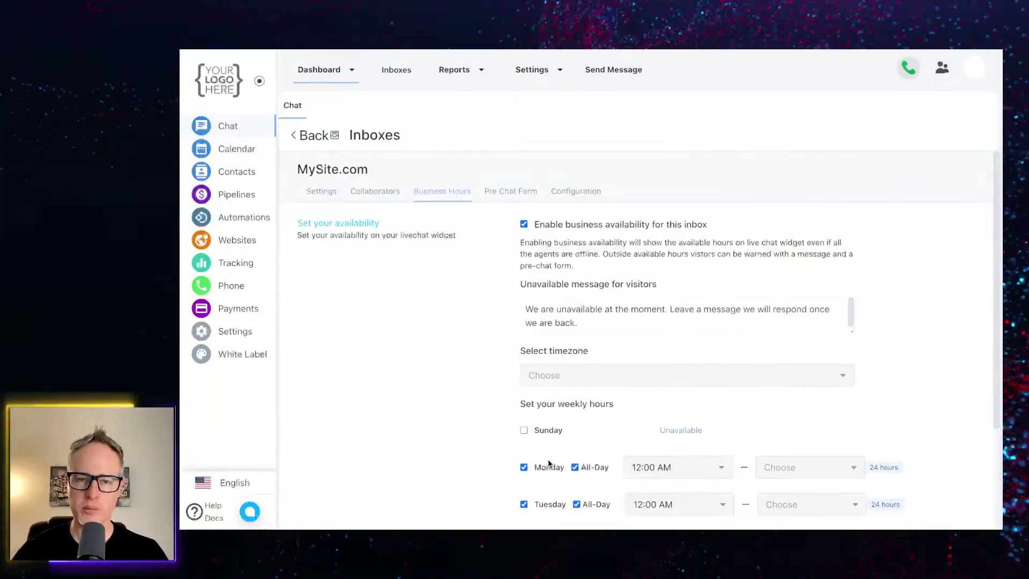
Step: Set the inbox's pre-chat form to enabled and highlight the text of its pre-chat message
{"action": "left_click", "coordinate": [523, 195]}
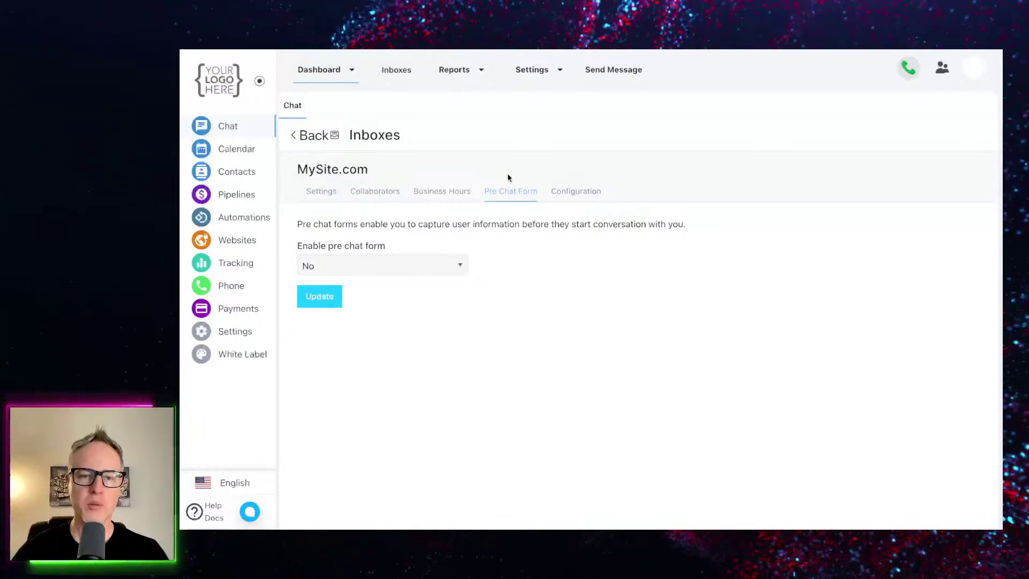
{"action": "left_click", "coordinate": [441, 255]}
{"action": "left_click", "coordinate": [444, 263]}
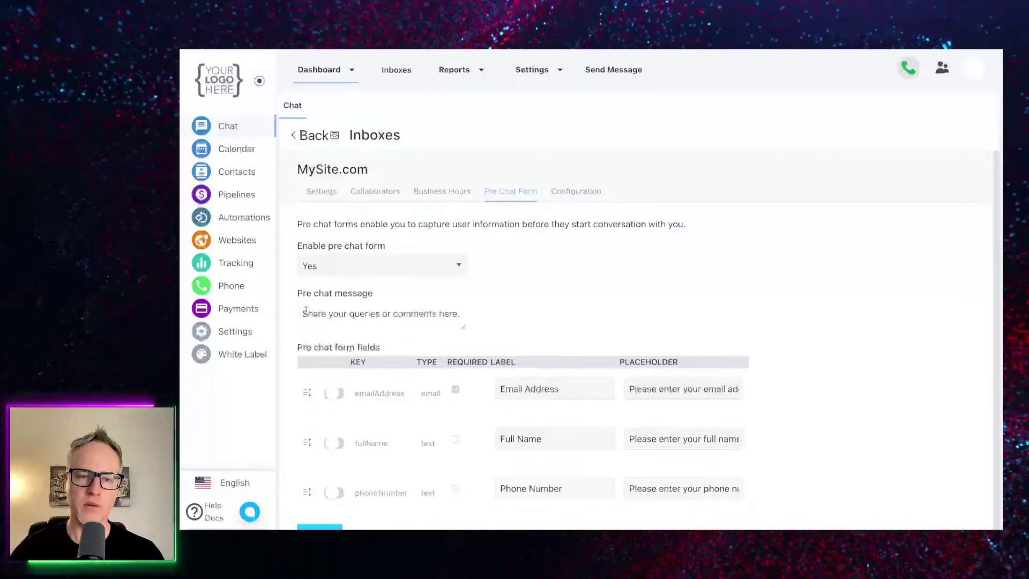
{"action": "left_click_drag", "start_coordinate": [303, 314], "coordinate": [458, 323]}
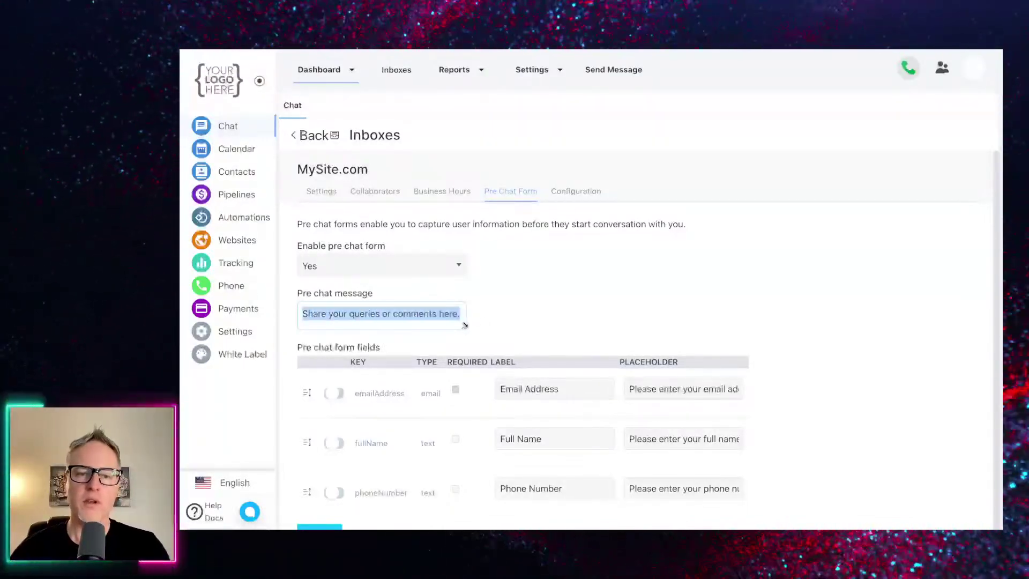
{"action": "left_click", "coordinate": [489, 314]}
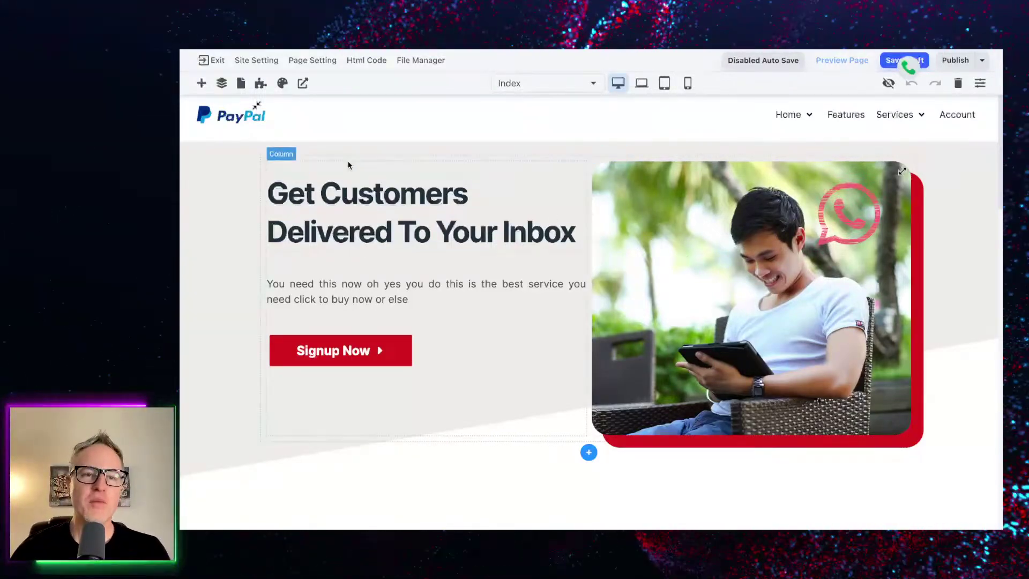
Step: Check the popup manager and look over the Index page from the hero down to the customer testimonials
{"action": "left_click", "coordinate": [303, 83]}
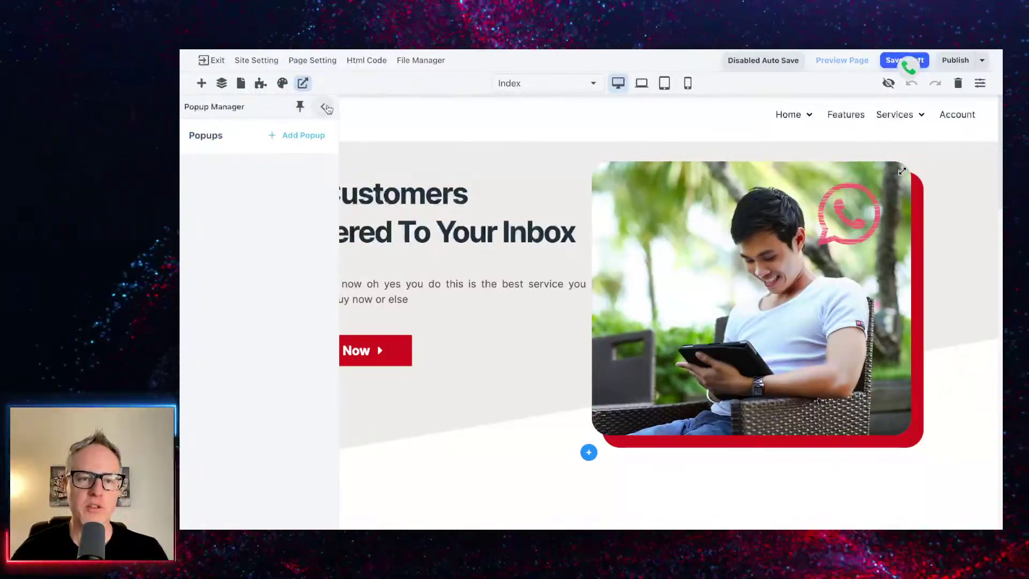
{"action": "left_click", "coordinate": [323, 107]}
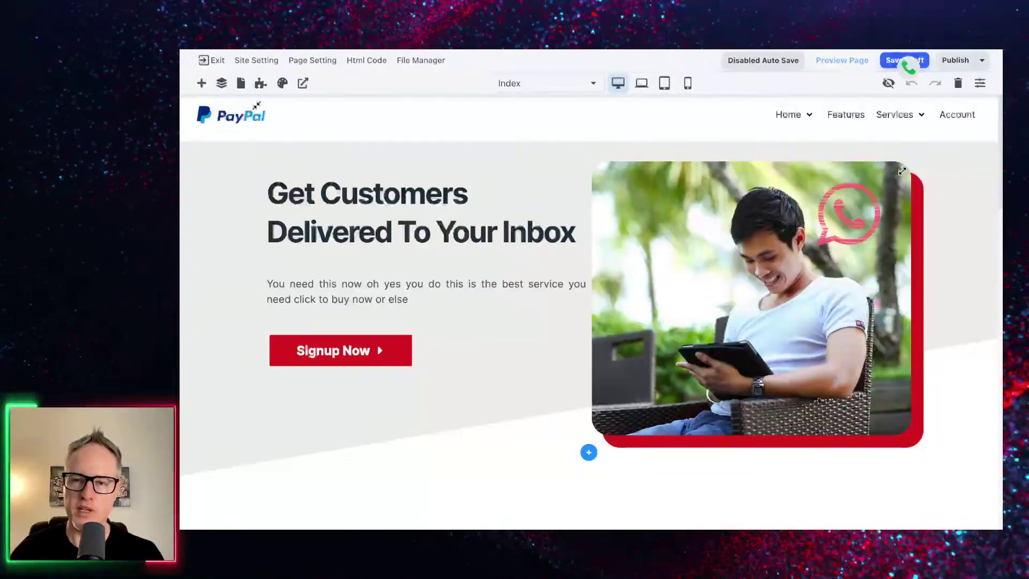
{"action": "scroll", "coordinate": [425, 368], "scroll_direction": "down", "scroll_amount": 9}
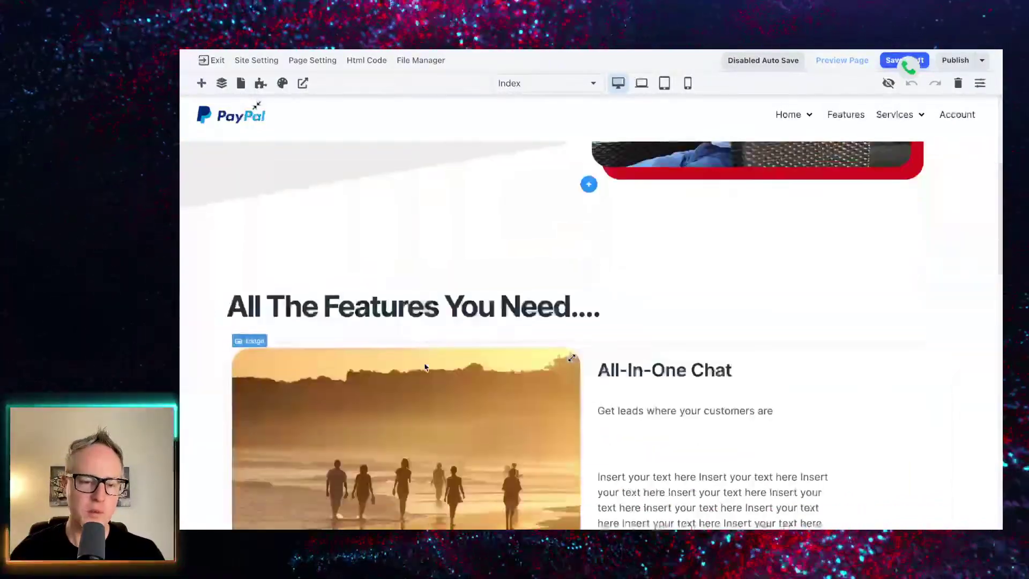
{"action": "scroll", "coordinate": [425, 368], "scroll_direction": "down", "scroll_amount": 8}
{"action": "scroll", "coordinate": [425, 364], "scroll_direction": "up", "scroll_amount": 3}
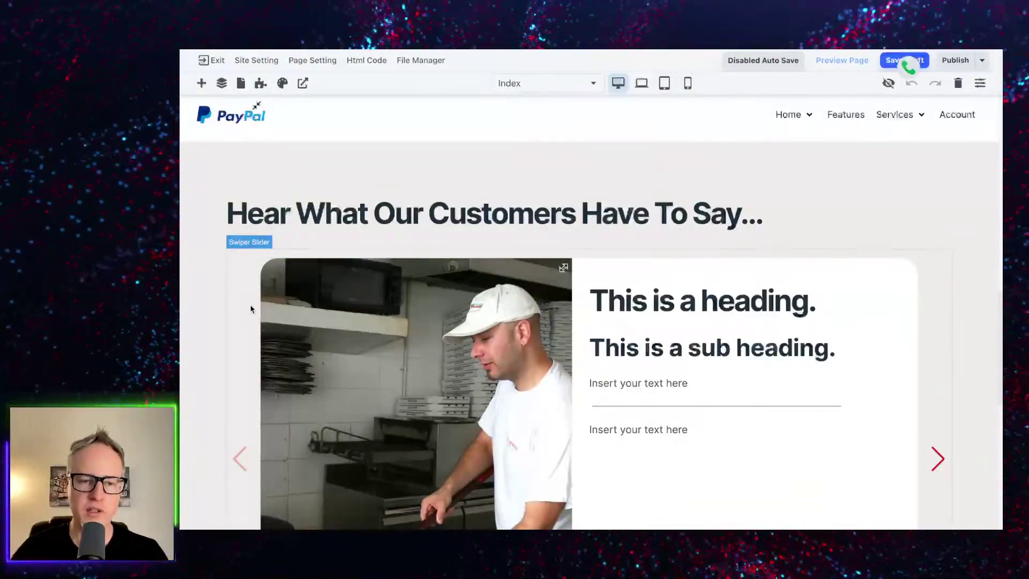
{"action": "scroll", "coordinate": [251, 310], "scroll_direction": "up", "scroll_amount": 14}
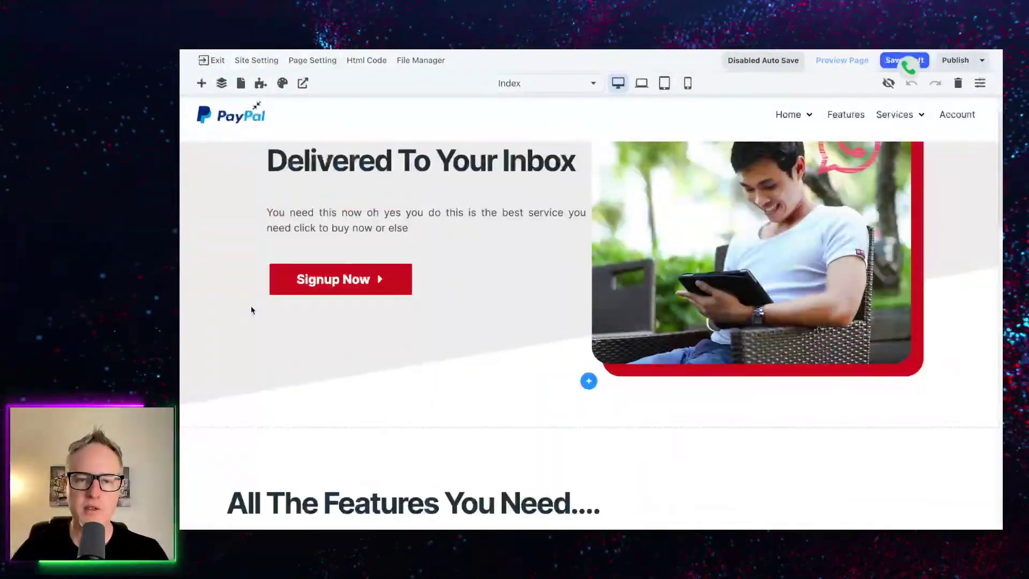
{"action": "scroll", "coordinate": [251, 309], "scroll_direction": "up", "scroll_amount": 2}
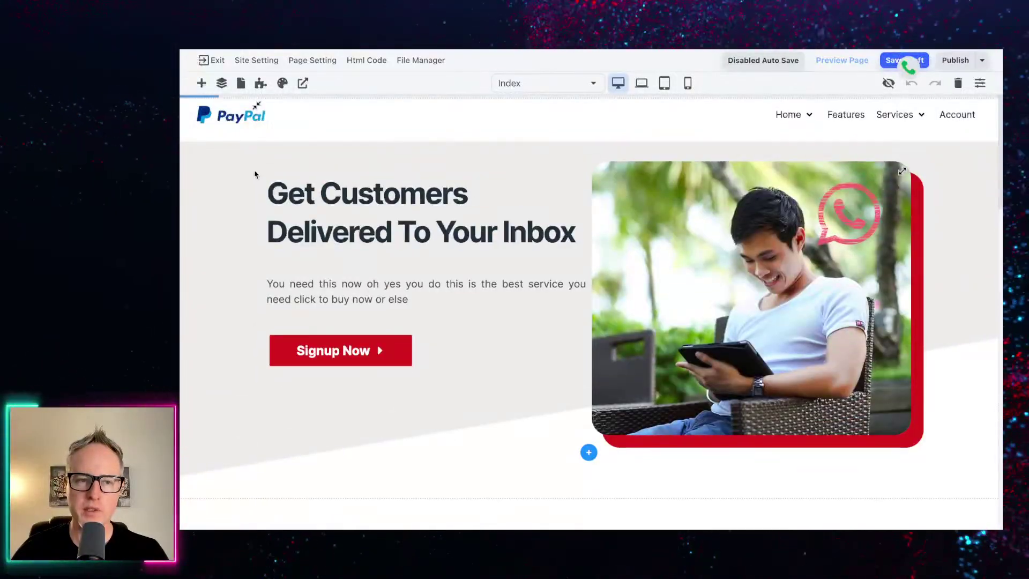
Step: Add a new empty section between the hero and the "All The Features You Need...." heading
{"action": "left_click", "coordinate": [201, 84]}
{"action": "left_click_drag", "start_coordinate": [212, 161], "coordinate": [413, 147]}
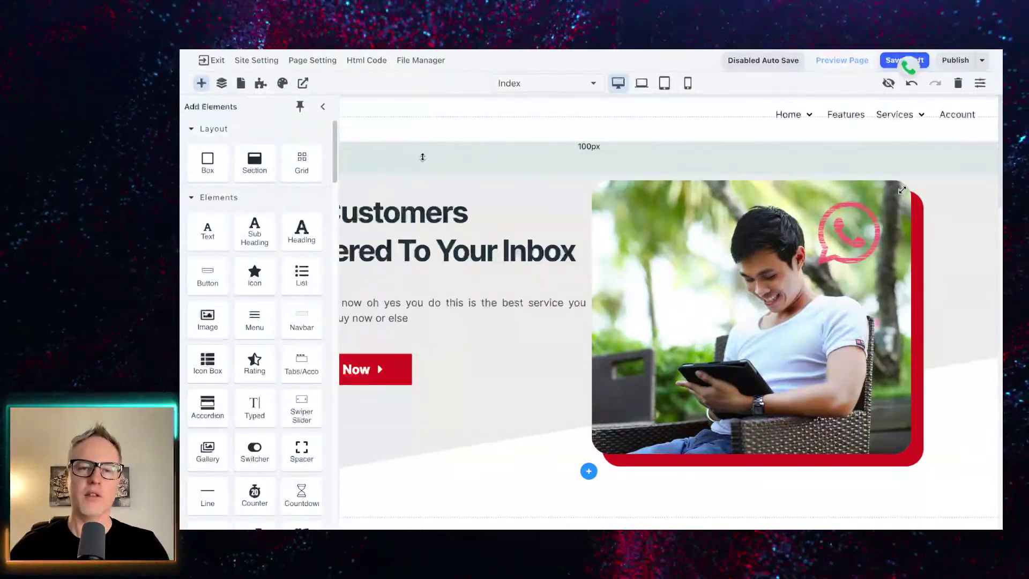
{"action": "scroll", "coordinate": [440, 333], "scroll_direction": "down", "scroll_amount": 4}
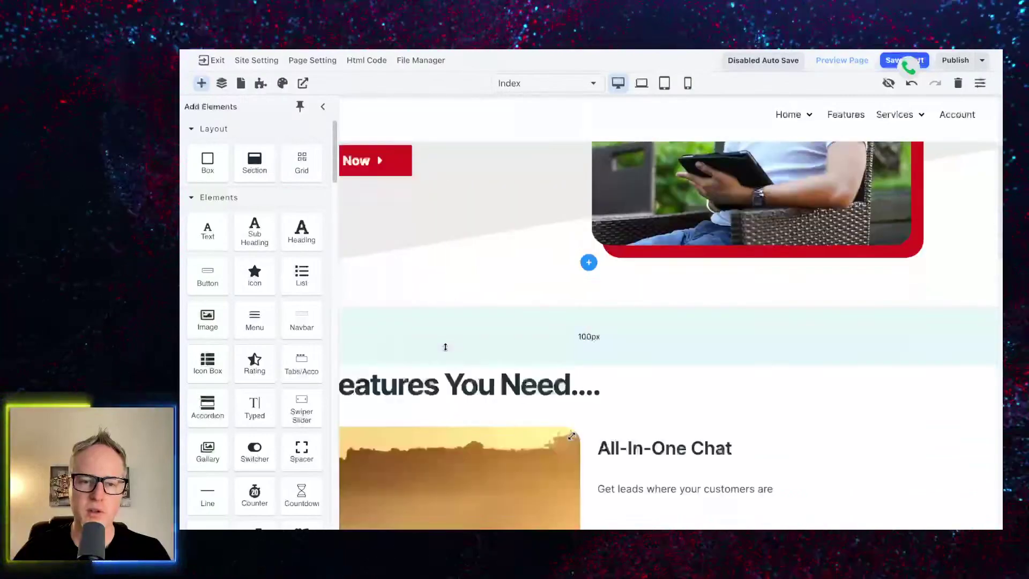
{"action": "left_click_drag", "start_coordinate": [291, 201], "coordinate": [500, 344]}
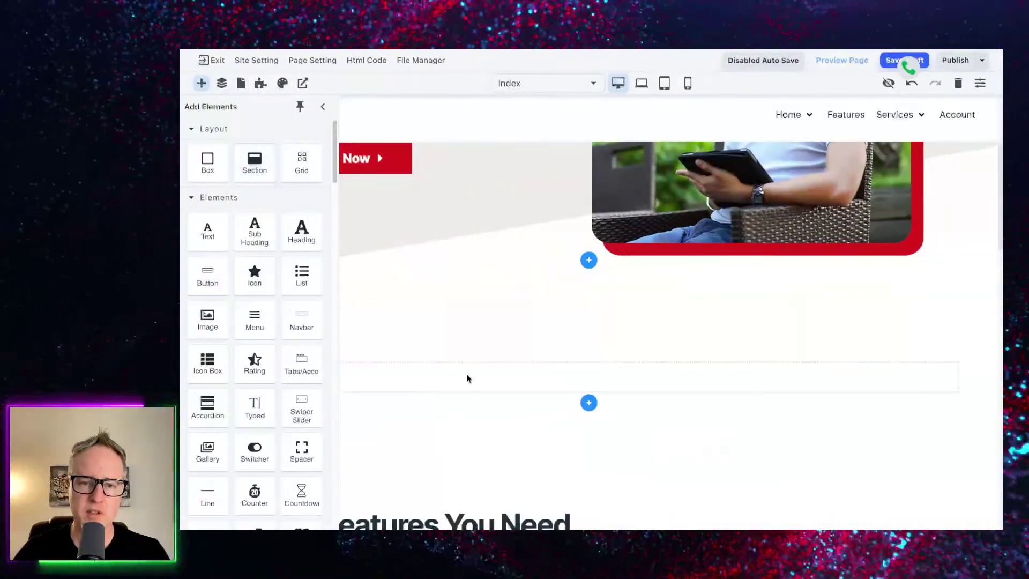
Step: Place a Swiper Slider element inside the new empty section and close the list of elements
{"action": "scroll", "coordinate": [269, 284], "scroll_direction": "down", "scroll_amount": 3}
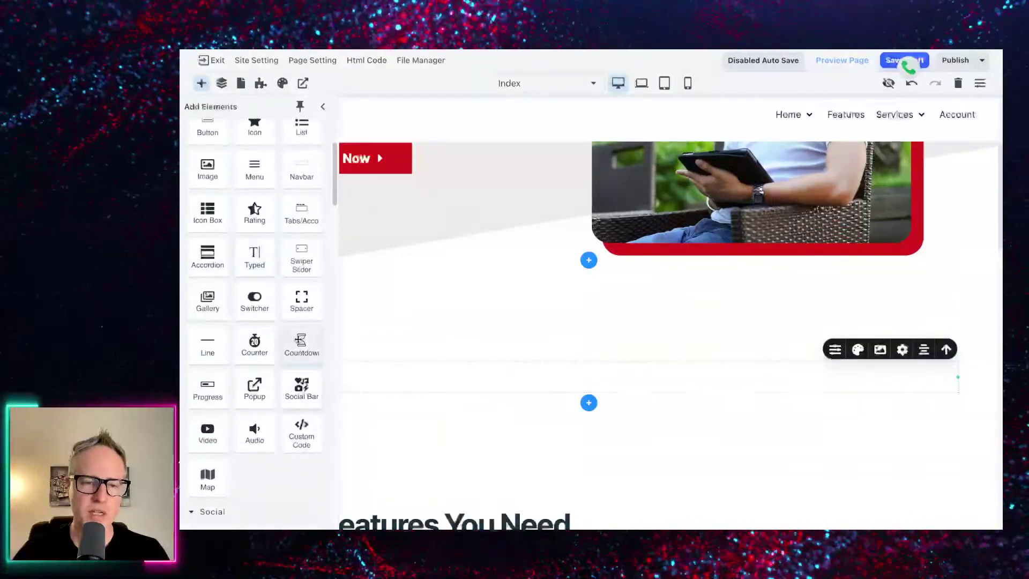
{"action": "left_click_drag", "start_coordinate": [310, 269], "coordinate": [496, 377]}
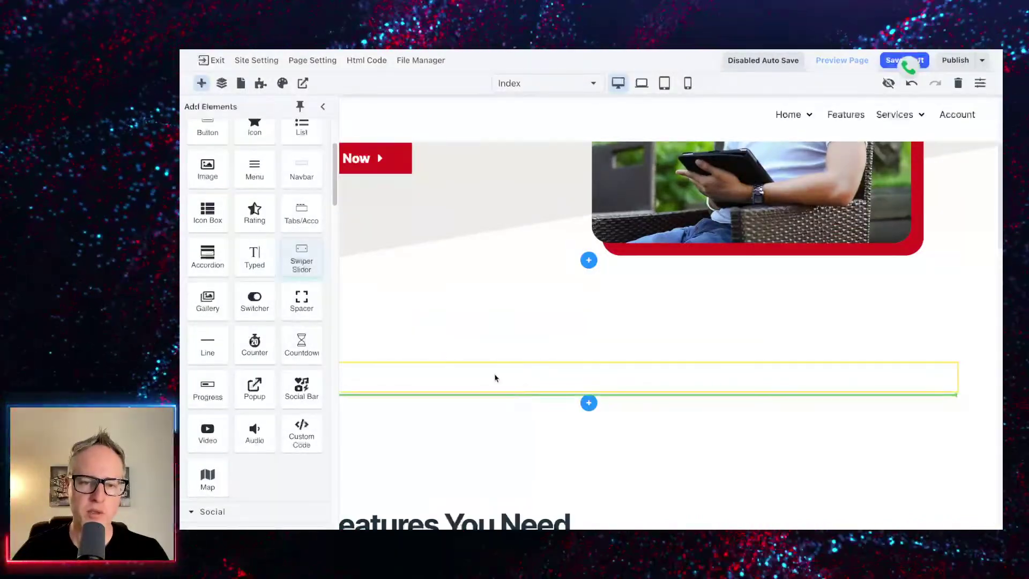
{"action": "left_click", "coordinate": [322, 110]}
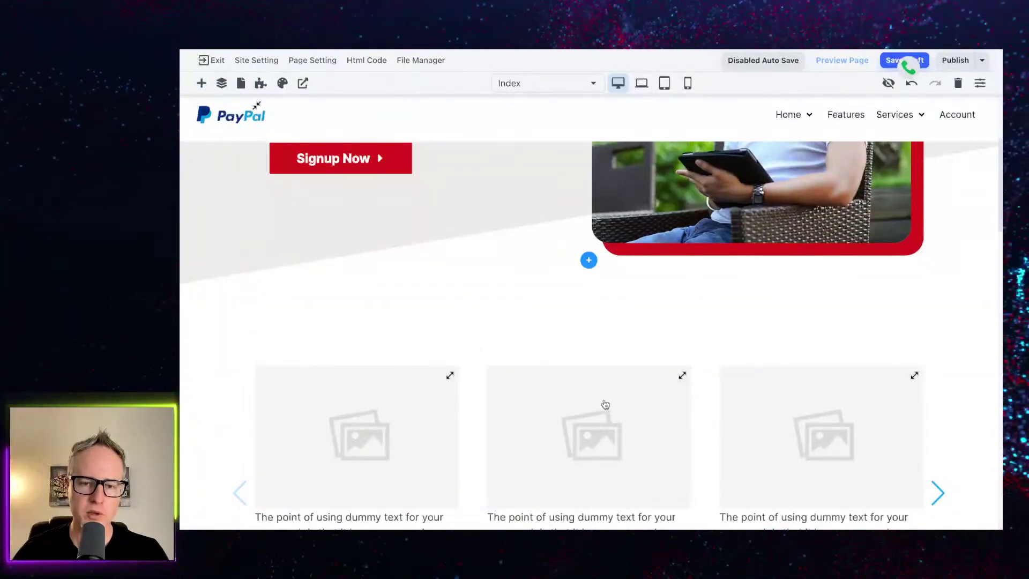
Step: Remove the section spacing above and below the new swiper slider
{"action": "left_click", "coordinate": [205, 327]}
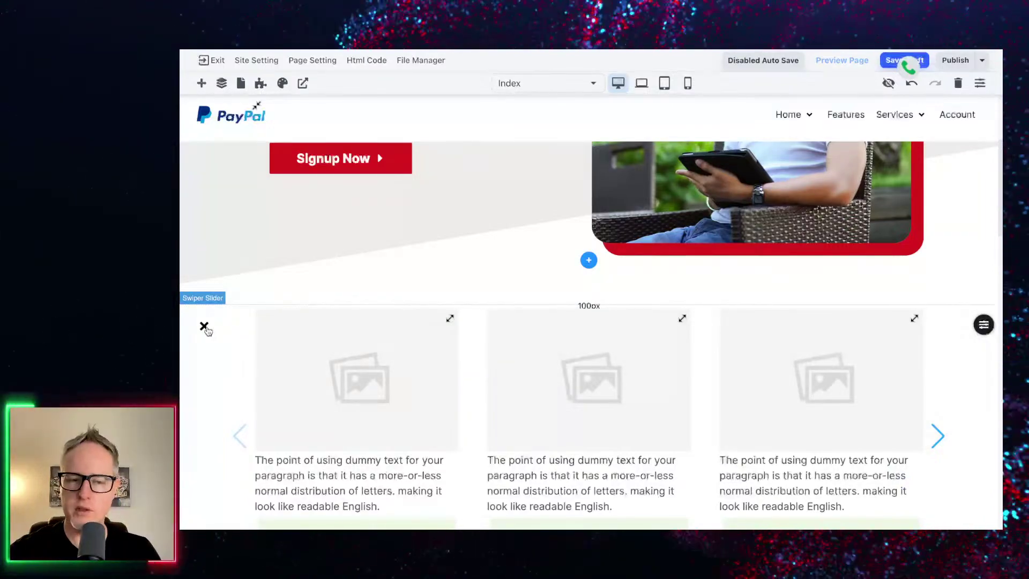
{"action": "scroll", "coordinate": [247, 436], "scroll_direction": "down", "scroll_amount": 4}
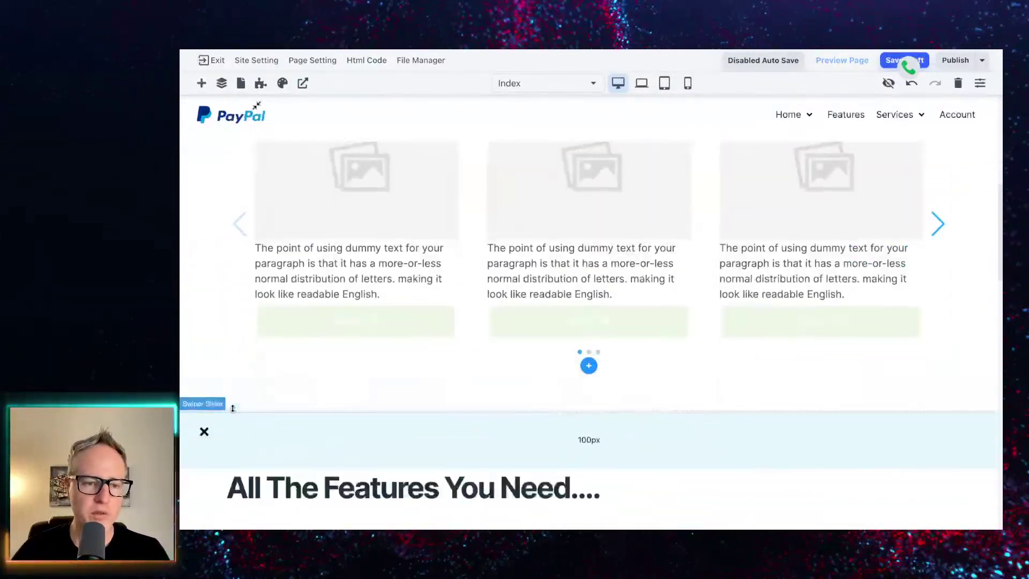
{"action": "left_click", "coordinate": [203, 377]}
{"action": "scroll", "coordinate": [257, 324], "scroll_direction": "up", "scroll_amount": 3}
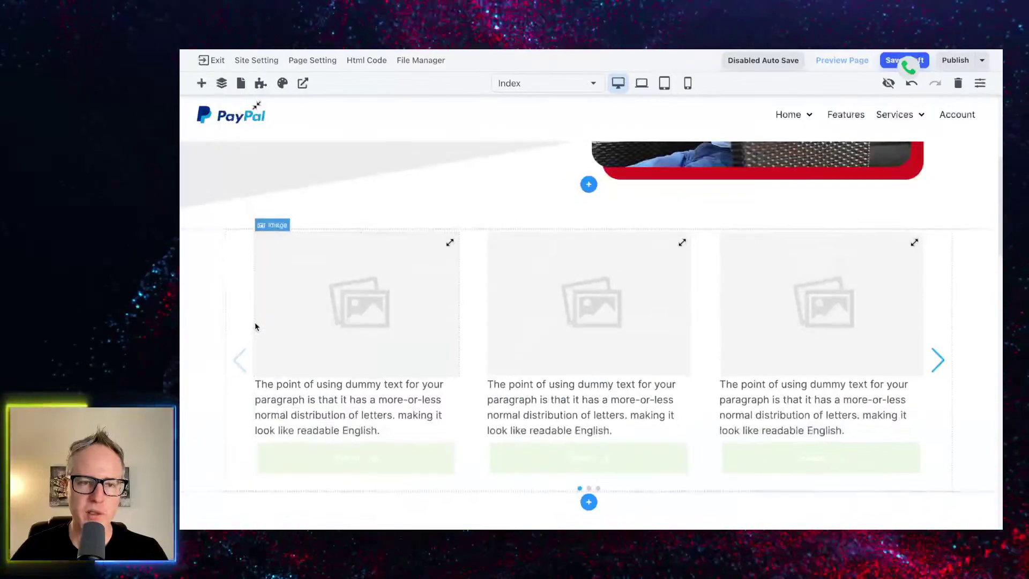
Step: Set the new swiper slider to show 1 slide per view
{"action": "left_click", "coordinate": [245, 295]}
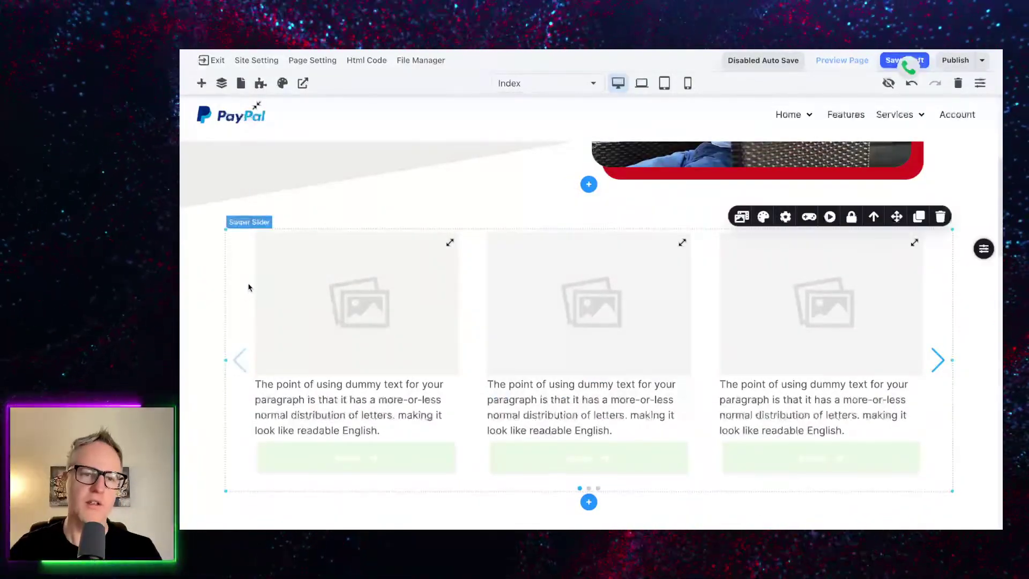
{"action": "left_click", "coordinate": [742, 220]}
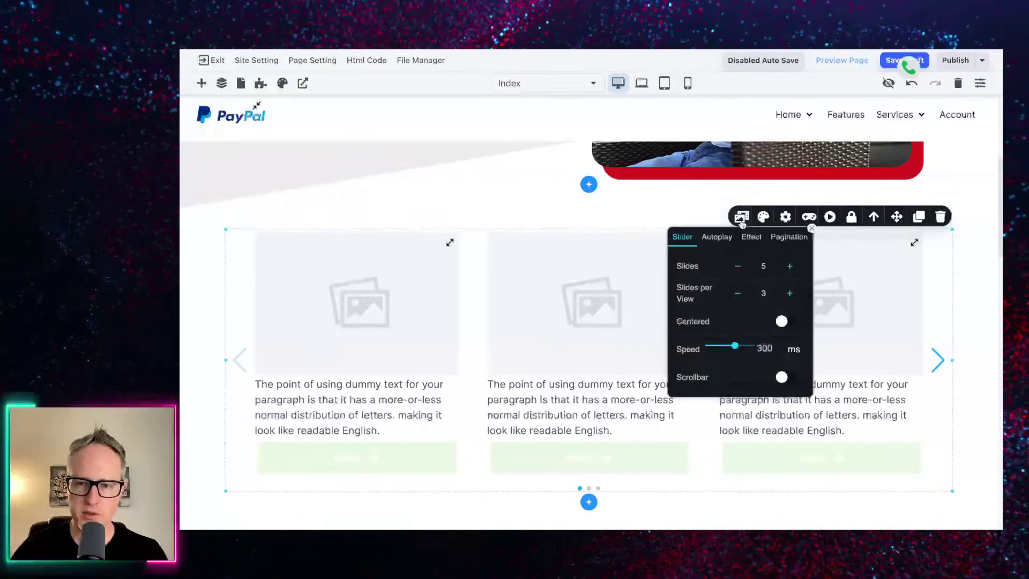
{"action": "left_click", "coordinate": [739, 294]}
{"action": "left_click", "coordinate": [738, 294]}
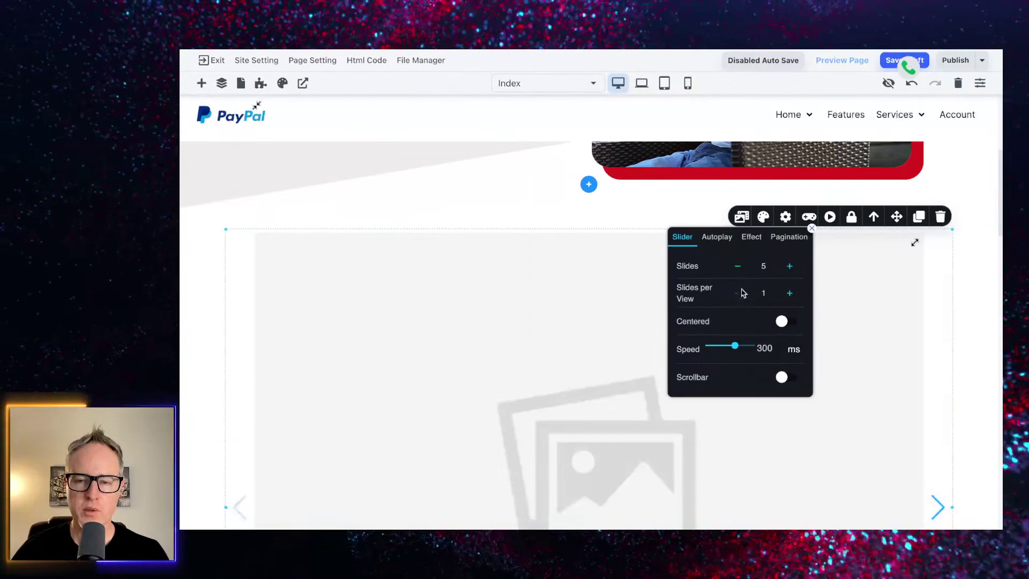
{"action": "left_click", "coordinate": [245, 270]}
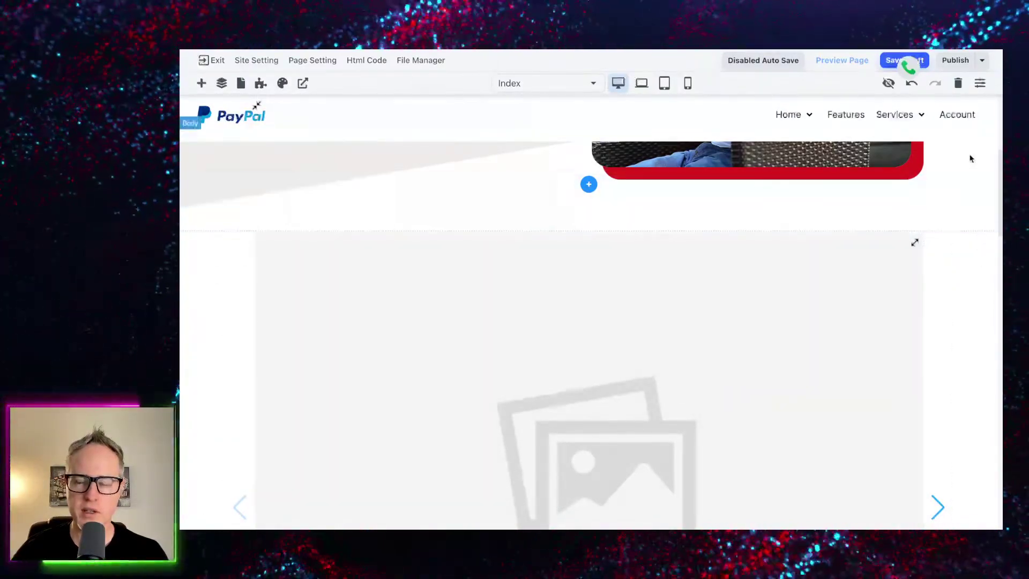
Step: Set the width of the section holding the swiper slider to Full
{"action": "left_click", "coordinate": [977, 270]}
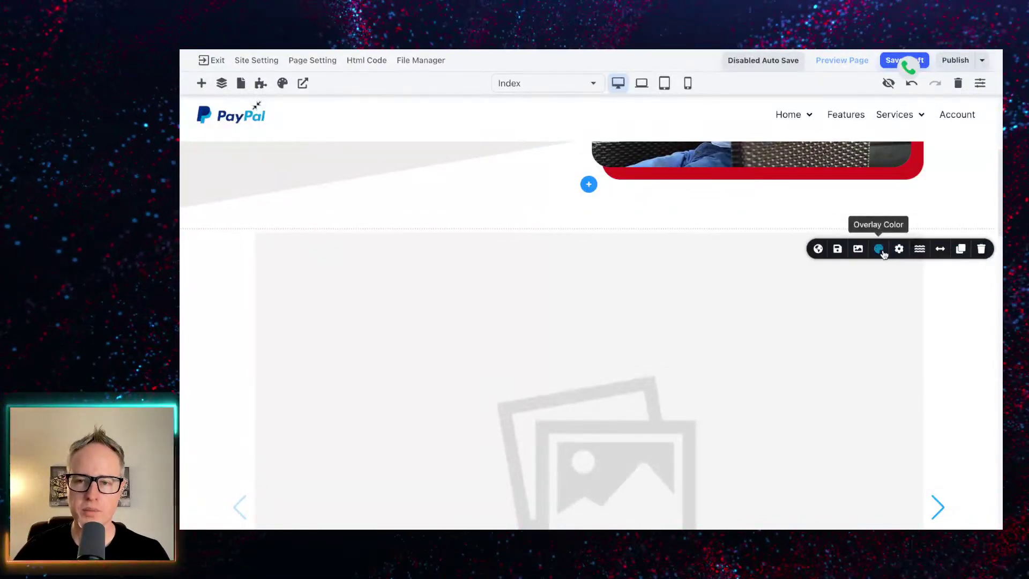
{"action": "left_click", "coordinate": [898, 251]}
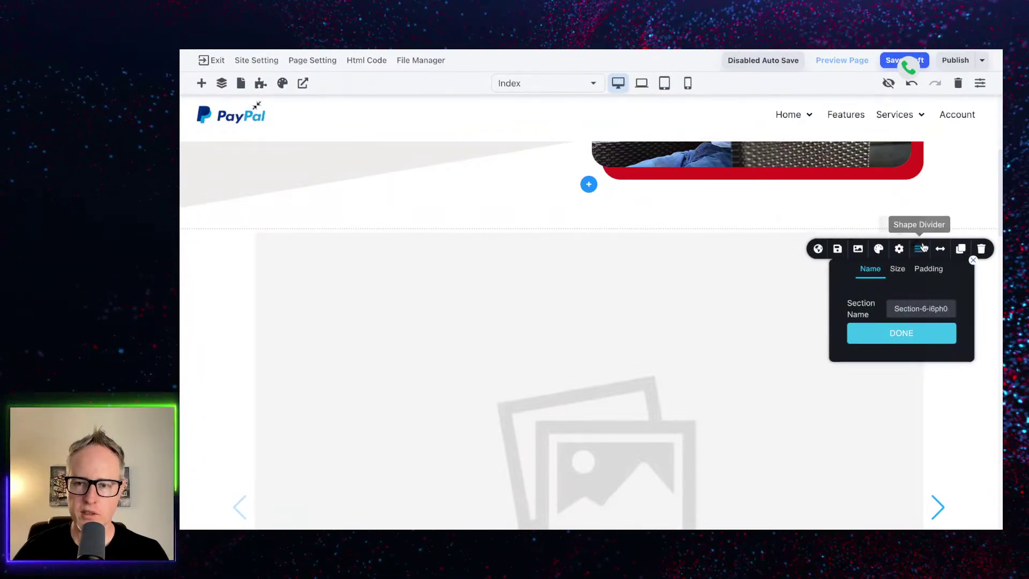
{"action": "left_click", "coordinate": [906, 269]}
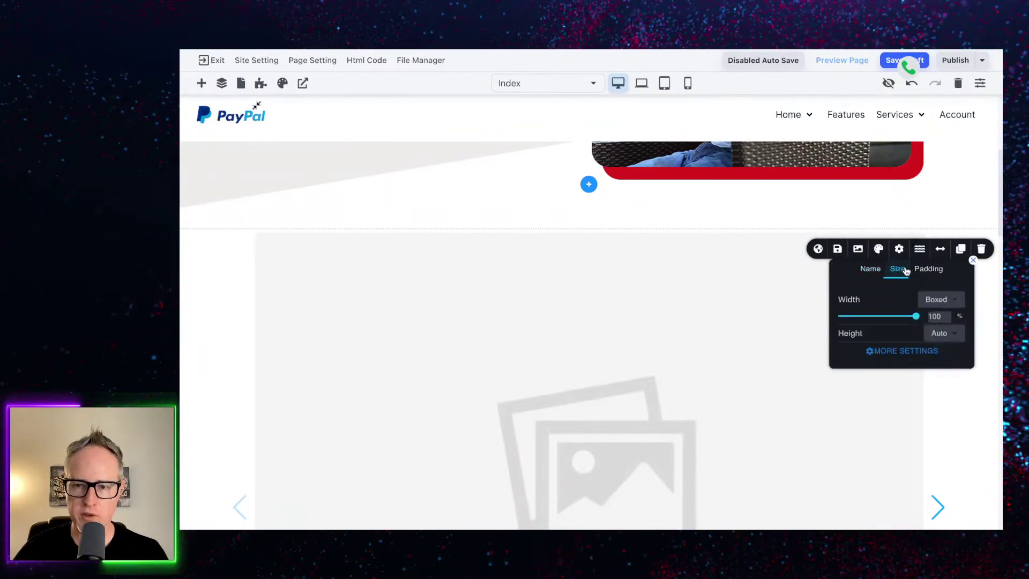
{"action": "left_click", "coordinate": [937, 300]}
{"action": "left_click", "coordinate": [936, 346]}
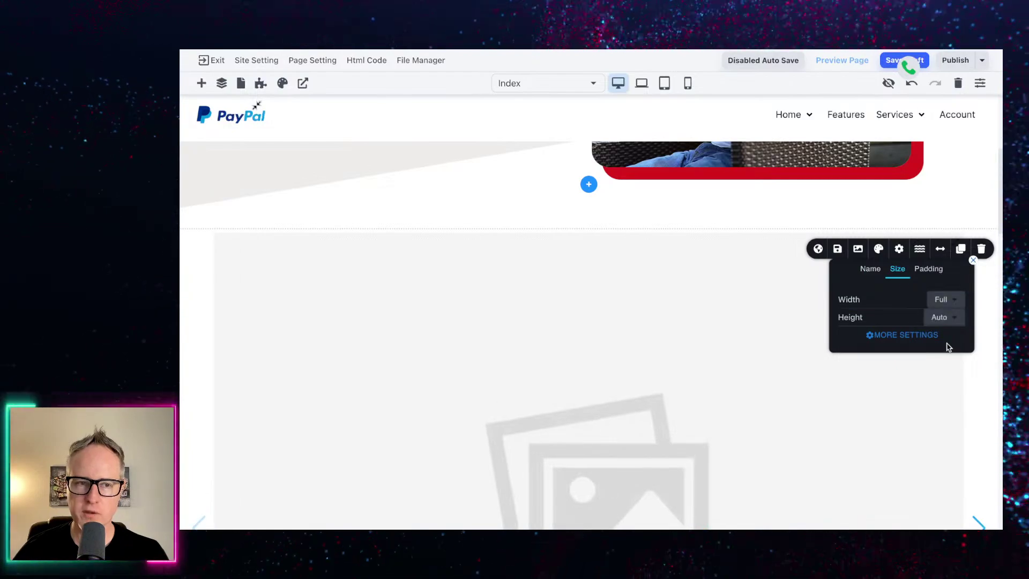
Step: Set the swiper slider's right and left padding to 0 px
{"action": "mouse_move", "coordinate": [990, 372]}
{"action": "scroll", "coordinate": [988, 382], "scroll_direction": "down", "scroll_amount": 2}
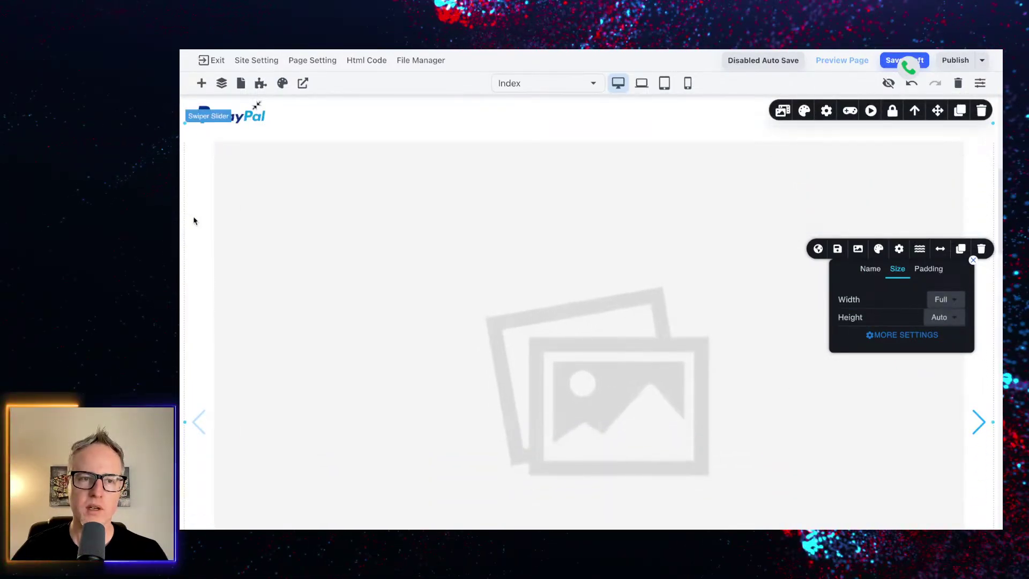
{"action": "scroll", "coordinate": [231, 236], "scroll_direction": "up", "scroll_amount": 2}
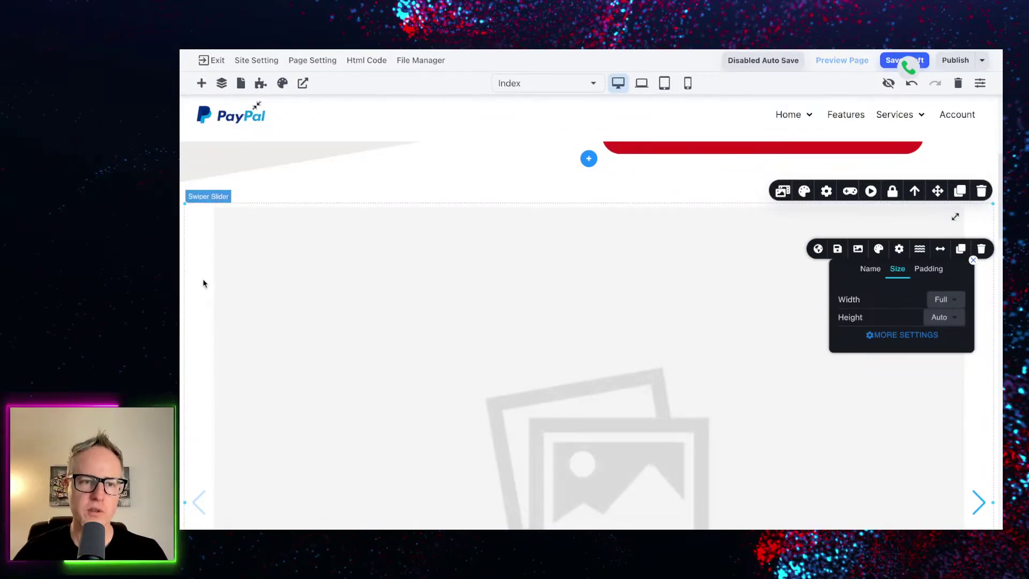
{"action": "left_click", "coordinate": [826, 194]}
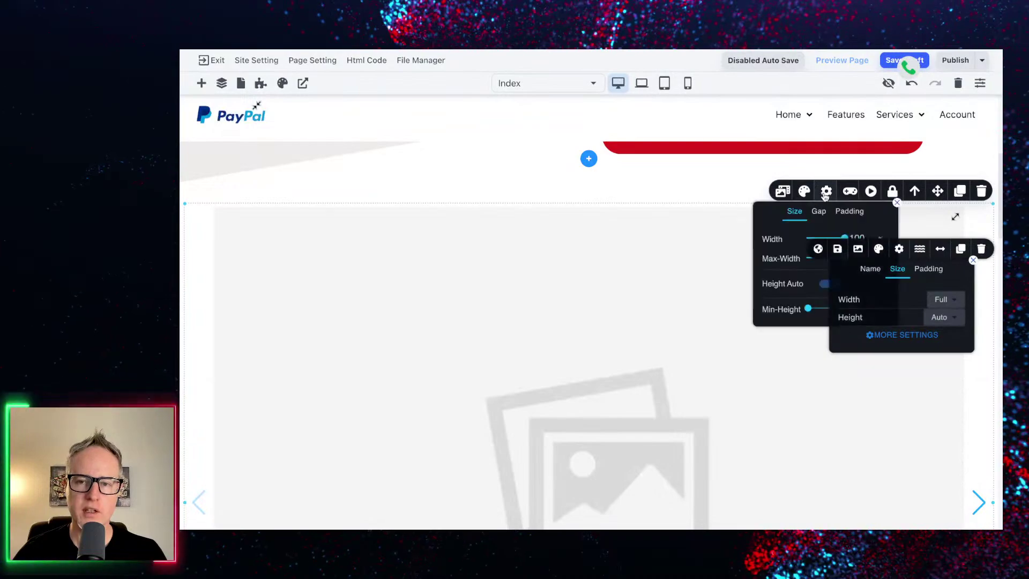
{"action": "left_click", "coordinate": [973, 262]}
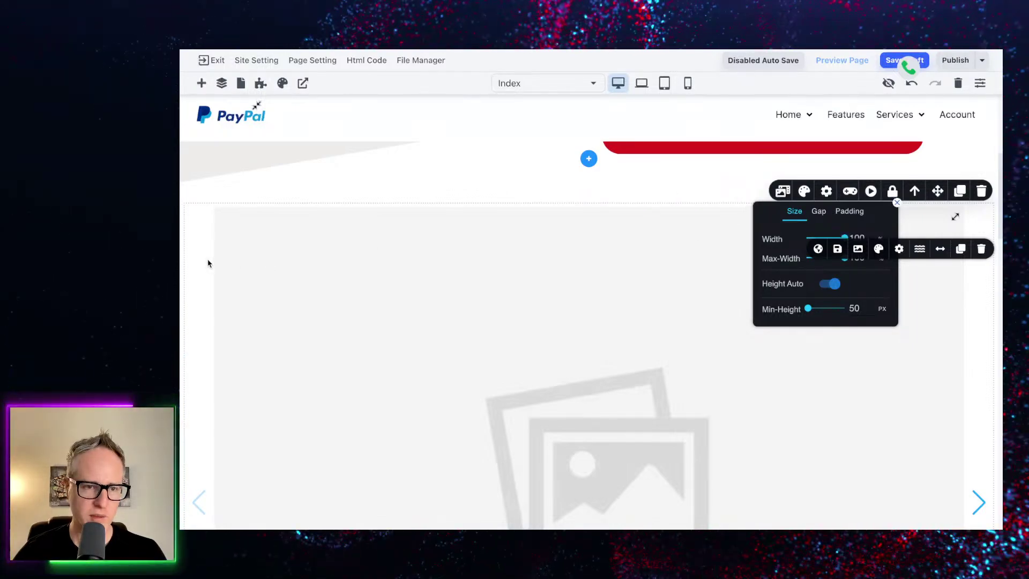
{"action": "left_click", "coordinate": [838, 215]}
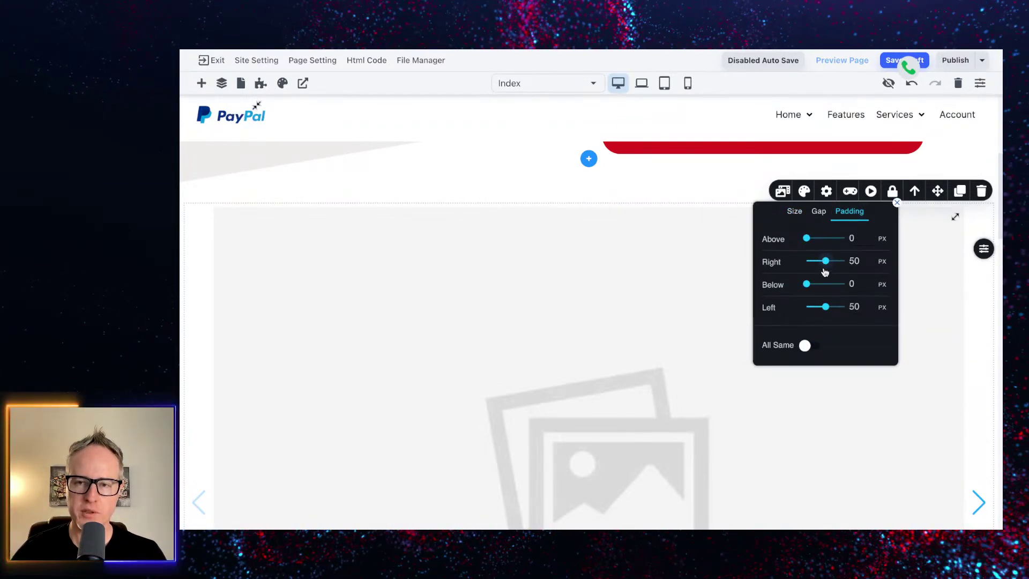
{"action": "left_click_drag", "start_coordinate": [826, 267], "coordinate": [802, 264]}
{"action": "left_click_drag", "start_coordinate": [818, 313], "coordinate": [786, 309]}
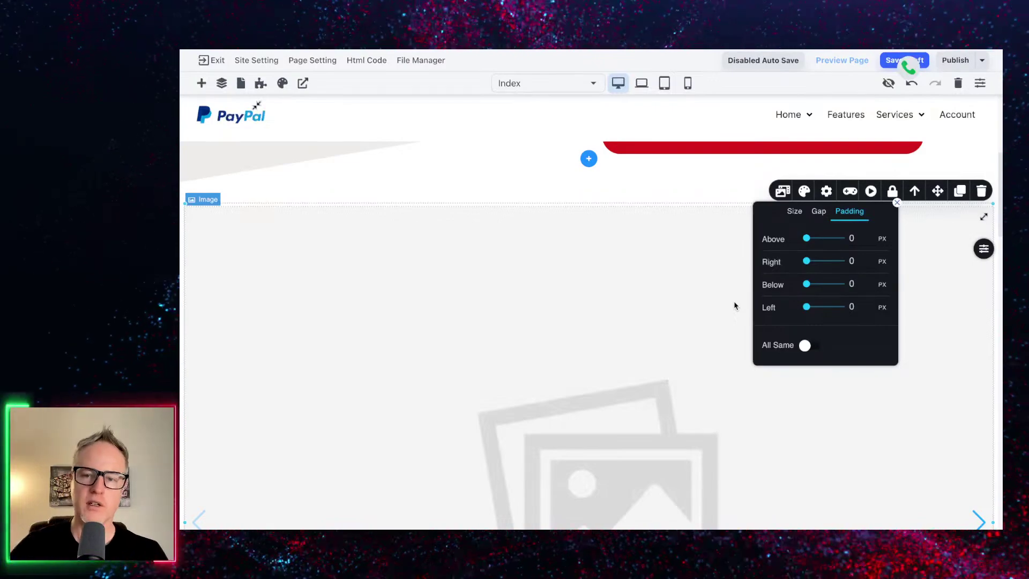
Step: Advance the full-width slider to its next slide and examine its image placeholder
{"action": "scroll", "coordinate": [622, 354], "scroll_direction": "down", "scroll_amount": 2}
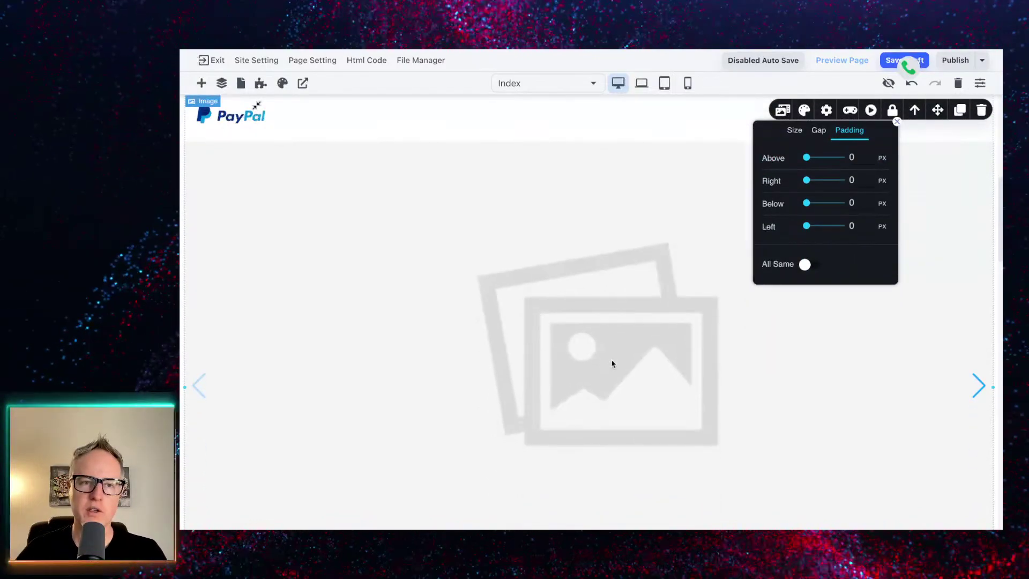
{"action": "scroll", "coordinate": [612, 365], "scroll_direction": "up", "scroll_amount": 1}
{"action": "scroll", "coordinate": [613, 359], "scroll_direction": "down", "scroll_amount": 1}
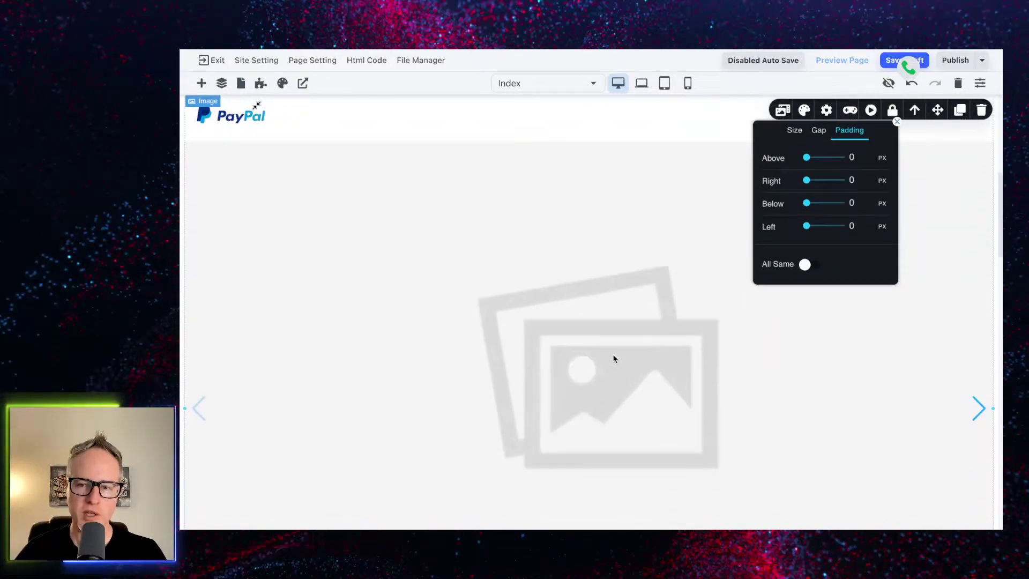
{"action": "left_click", "coordinate": [979, 411]}
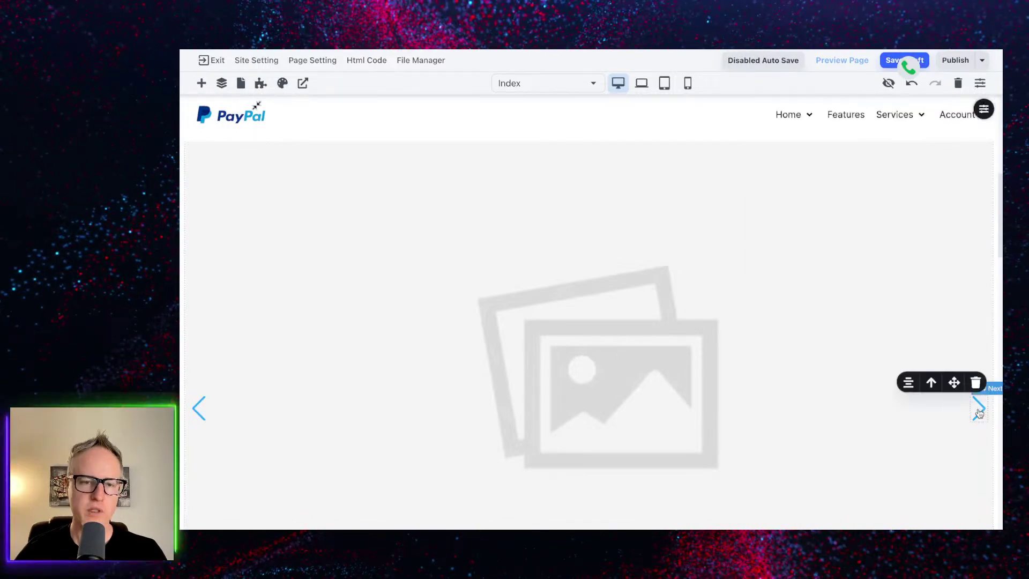
{"action": "left_click", "coordinate": [597, 368]}
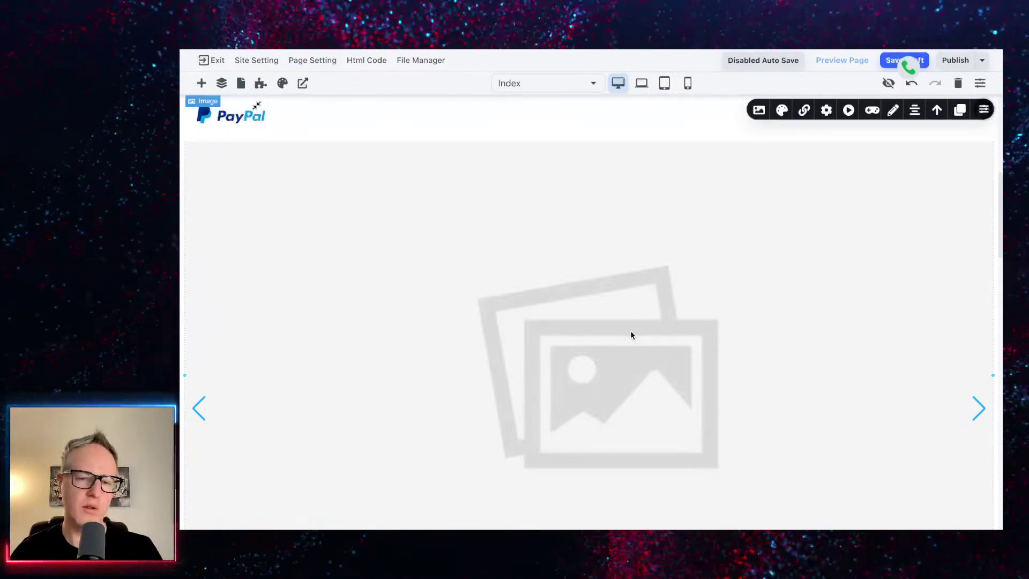
{"action": "scroll", "coordinate": [661, 339], "scroll_direction": "down", "scroll_amount": 3}
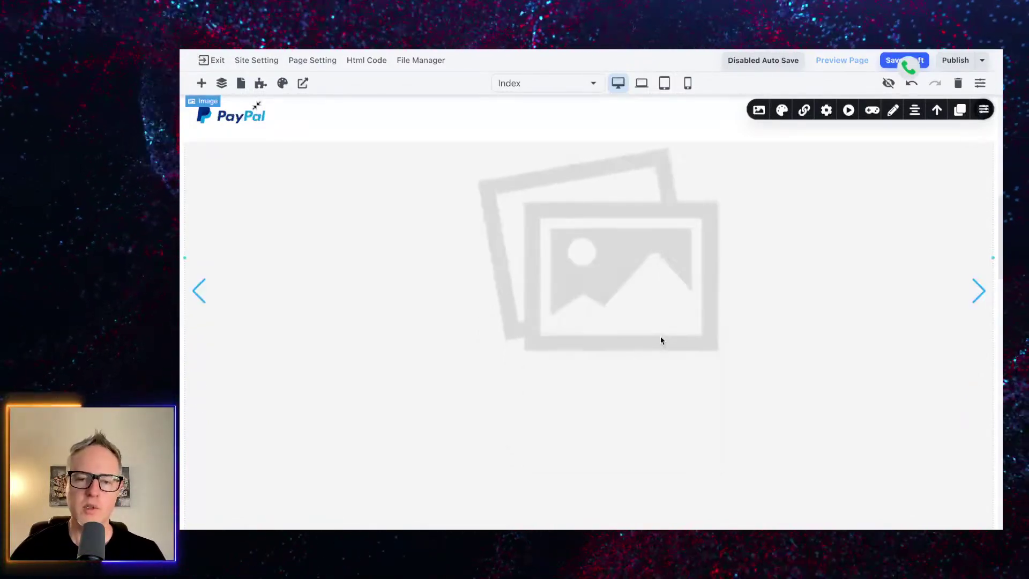
{"action": "scroll", "coordinate": [661, 339], "scroll_direction": "up", "scroll_amount": 5}
{"action": "scroll", "coordinate": [661, 340], "scroll_direction": "down", "scroll_amount": 3}
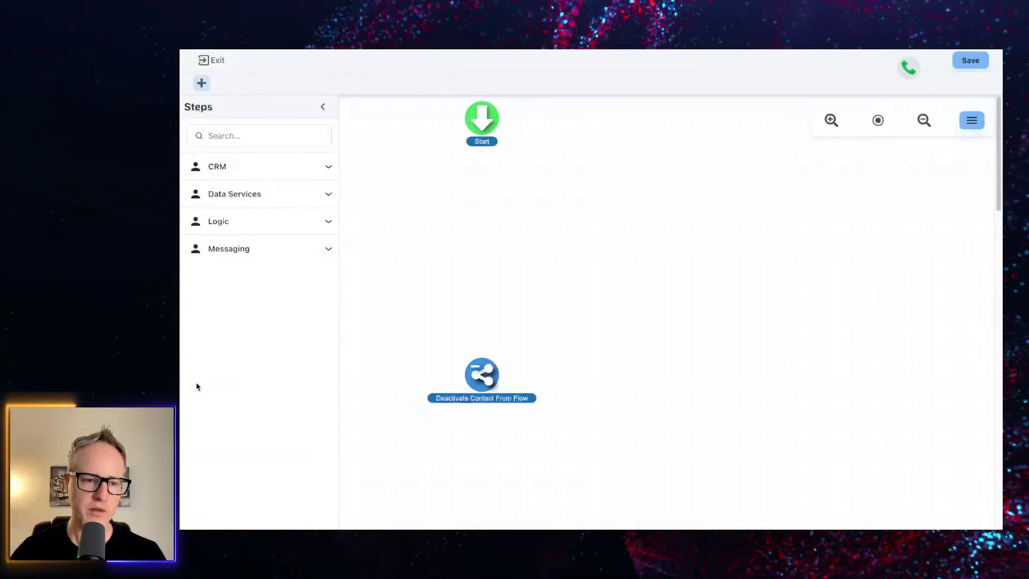
Step: Search the flow steps for "nod" and add the Run Custom Node.JS Code step to the flow between Start and Deactivate Contact From Flow
{"action": "left_click", "coordinate": [246, 134]}
{"action": "type", "text": "no"}
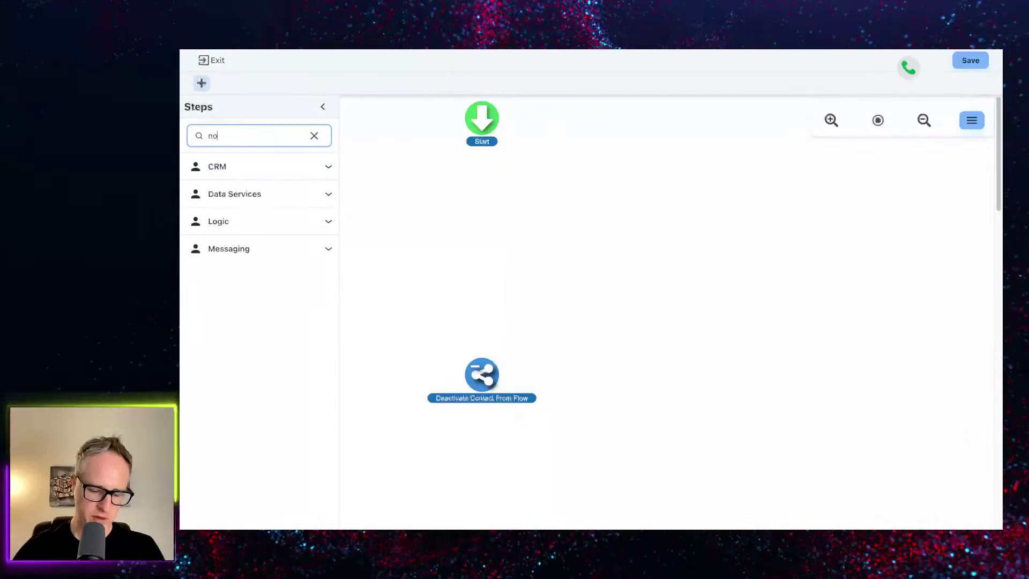
{"action": "type", "text": "d"}
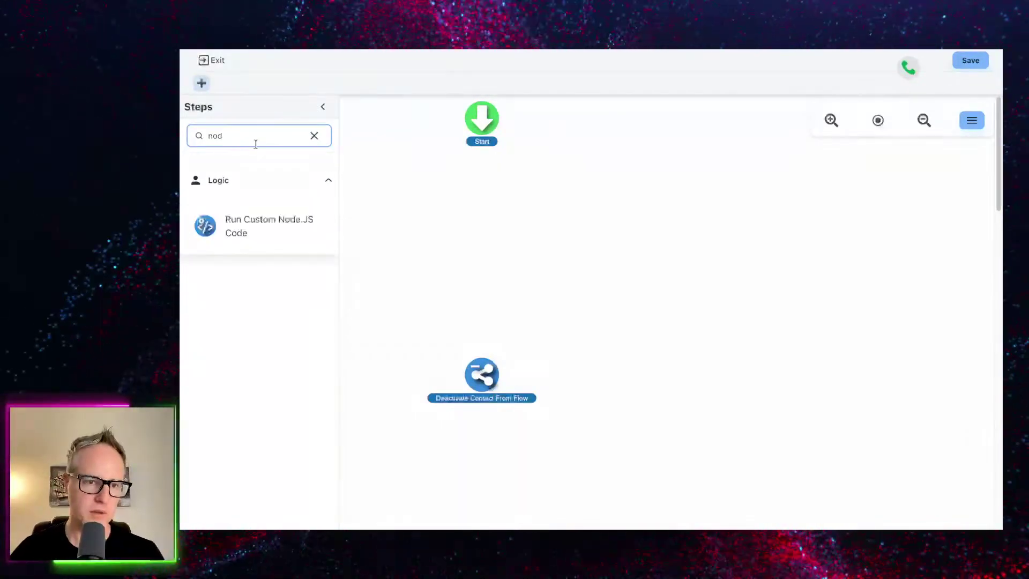
{"action": "left_click_drag", "start_coordinate": [212, 228], "coordinate": [485, 236]}
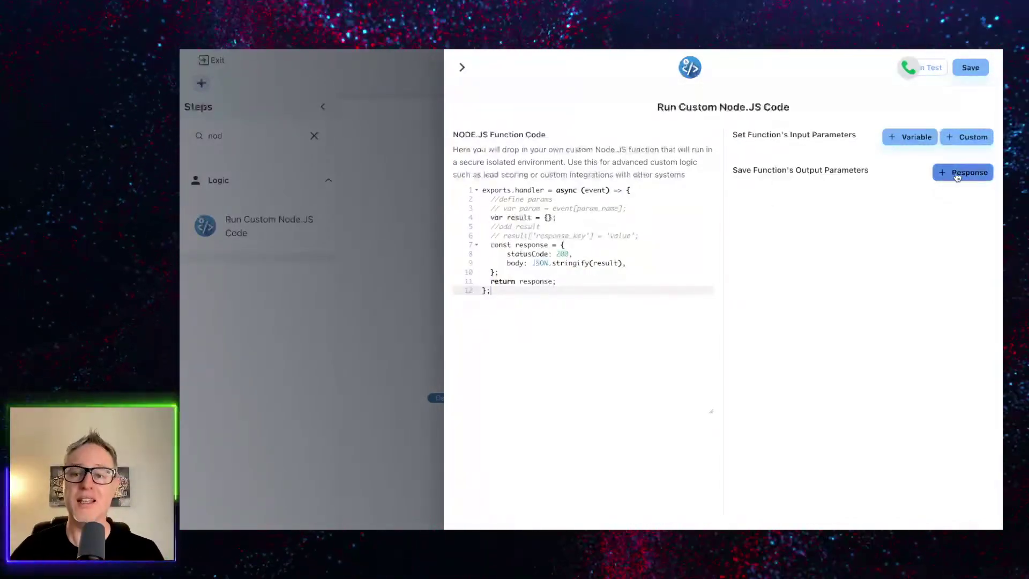
Step: Add two variable input parameters to the Node.JS function: FirstName with the value First Name and LastName with the value Last Name
{"action": "left_click", "coordinate": [910, 139]}
{"action": "left_click", "coordinate": [843, 171]}
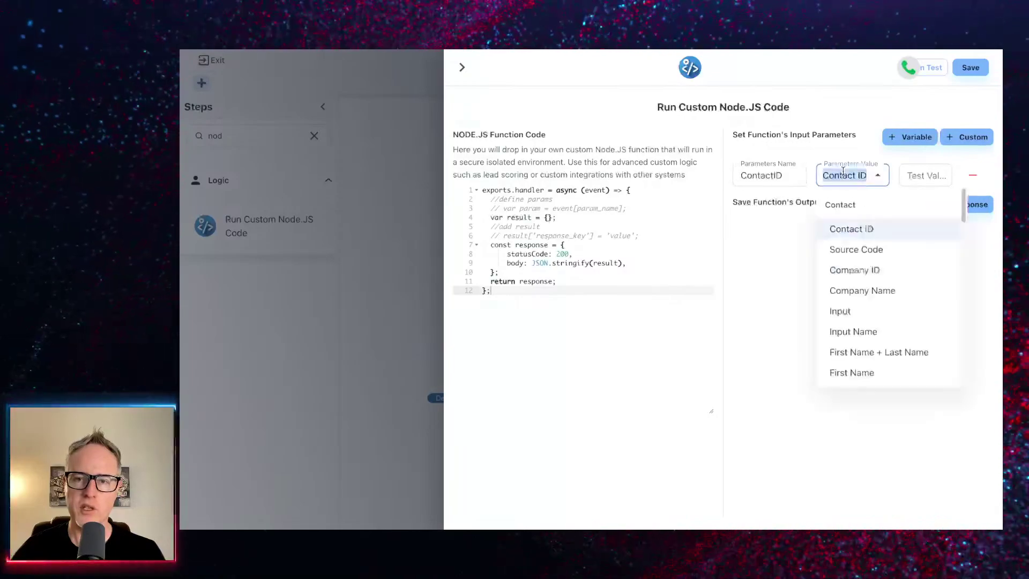
{"action": "left_click", "coordinate": [874, 373]}
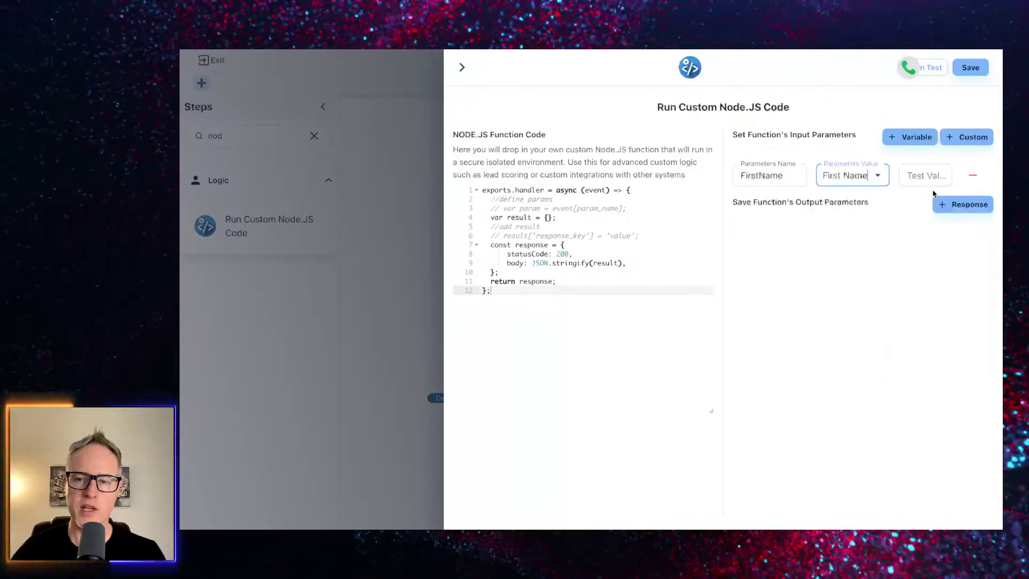
{"action": "left_click", "coordinate": [910, 137]}
{"action": "left_click", "coordinate": [850, 208]}
{"action": "scroll", "coordinate": [862, 344], "scroll_direction": "down", "scroll_amount": 2}
{"action": "left_click", "coordinate": [855, 347]}
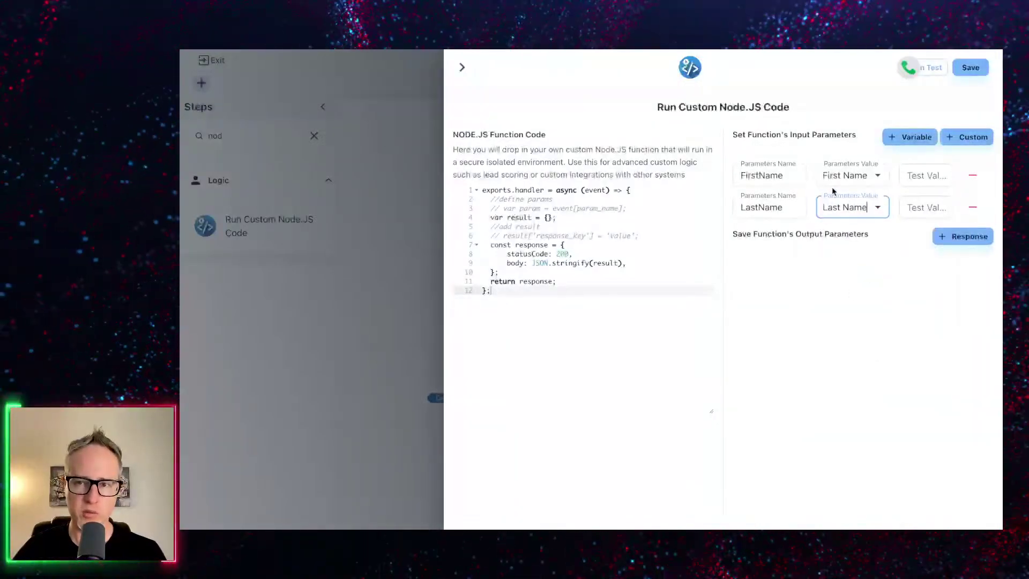
{"action": "left_click", "coordinate": [558, 215]}
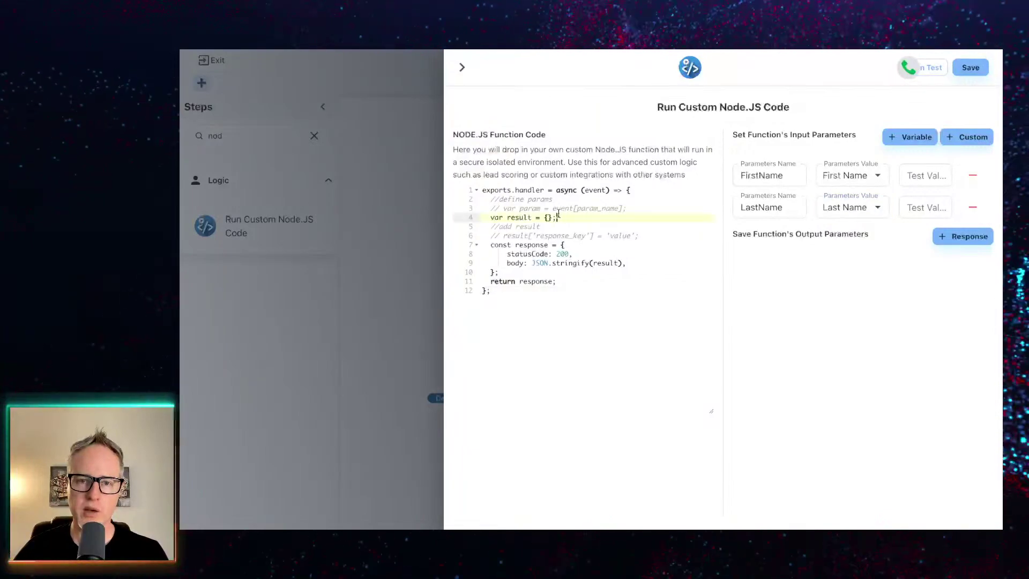
{"action": "left_click", "coordinate": [560, 208]}
{"action": "mouse_move", "coordinate": [616, 209]}
{"action": "left_mouse_down"}
{"action": "mouse_move", "coordinate": [558, 210]}
{"action": "mouse_move", "coordinate": [604, 212]}
{"action": "left_mouse_up"}
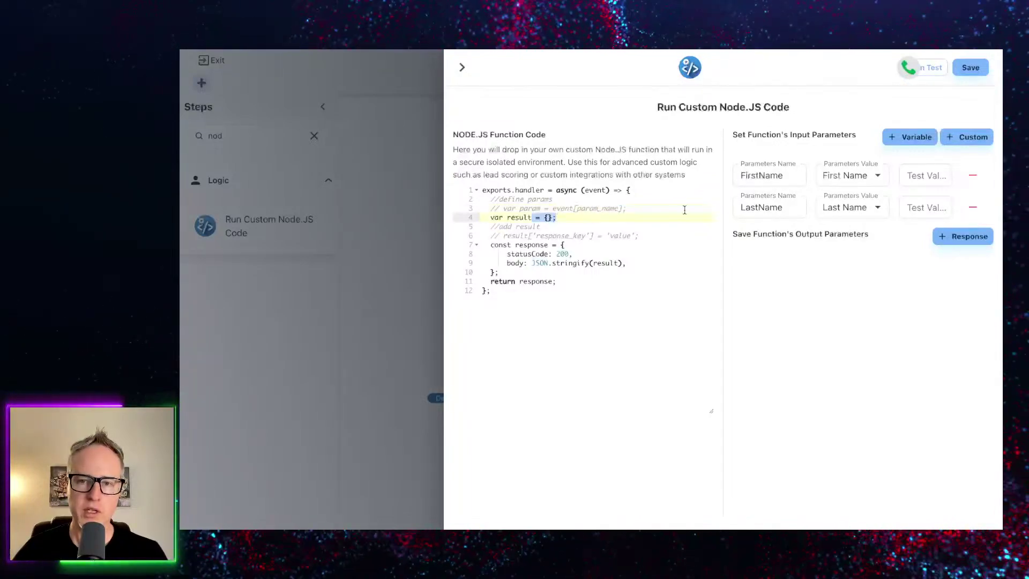
{"action": "double_click", "coordinate": [770, 179]}
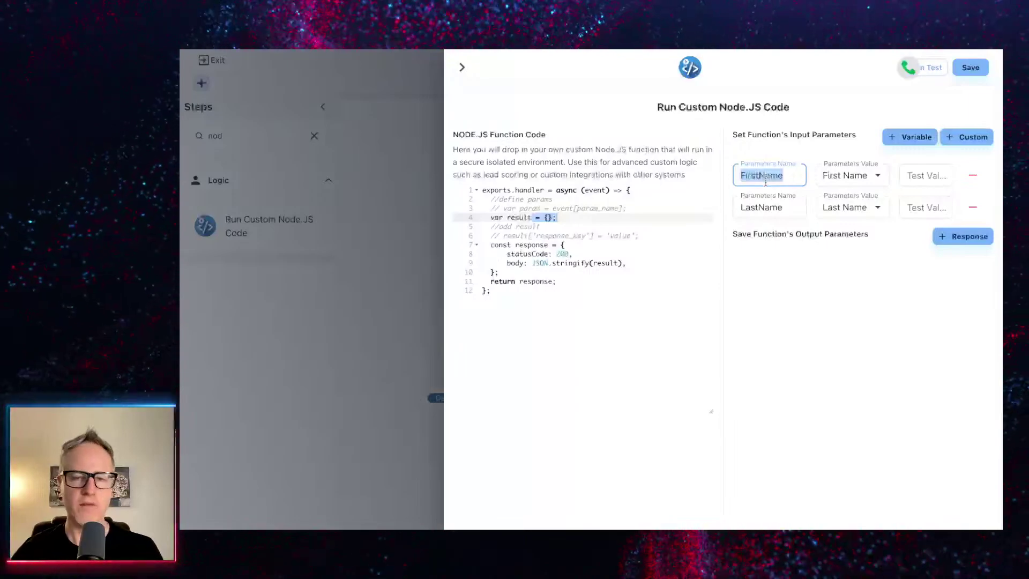
Step: Add an output response to the function, and uncomment the code's result line with its key set to lead_score
{"action": "left_click", "coordinate": [947, 241]}
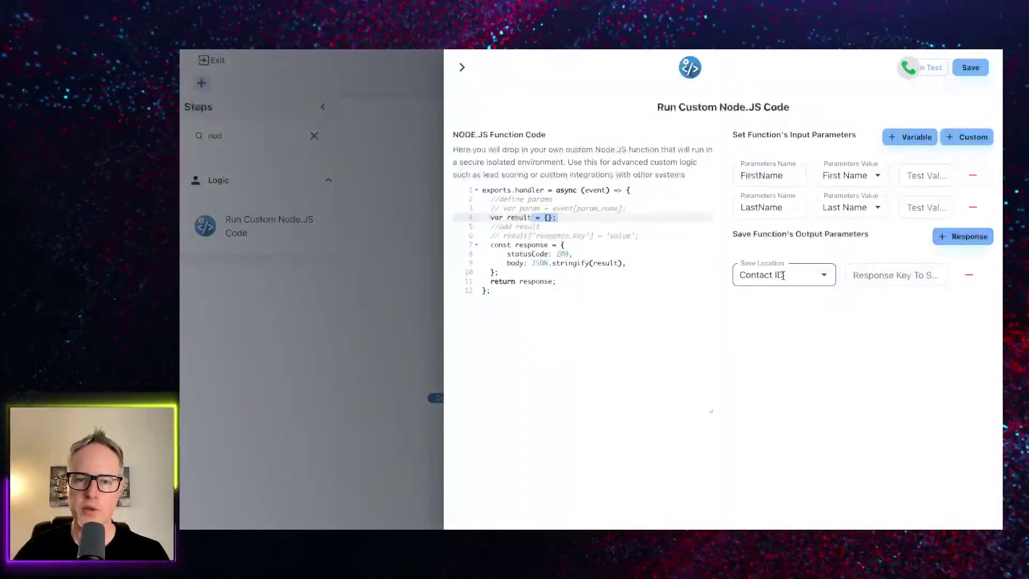
{"action": "left_click", "coordinate": [500, 236]}
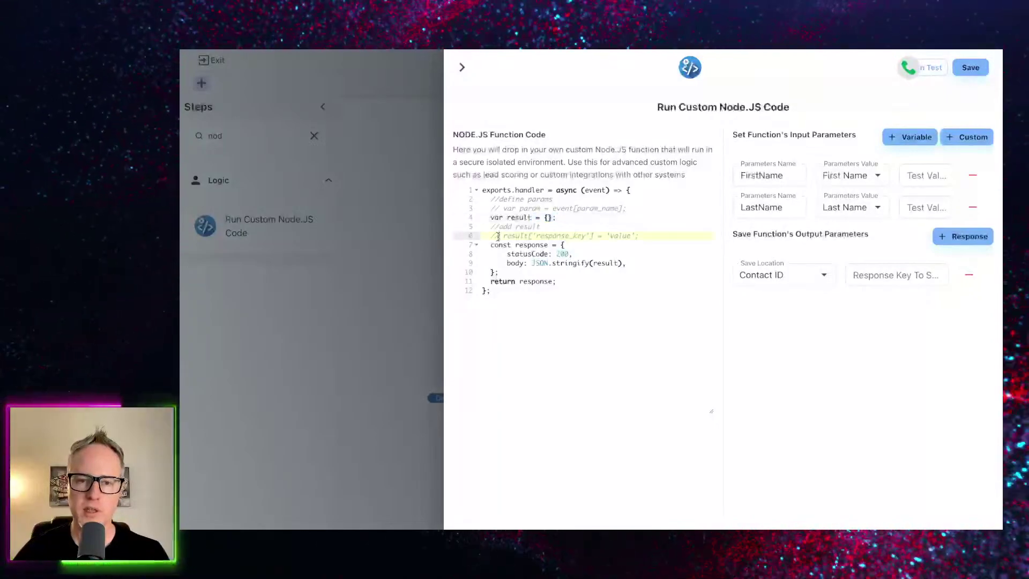
{"action": "key", "text": "BackSpace"}
{"action": "key", "text": "BackSpace"}
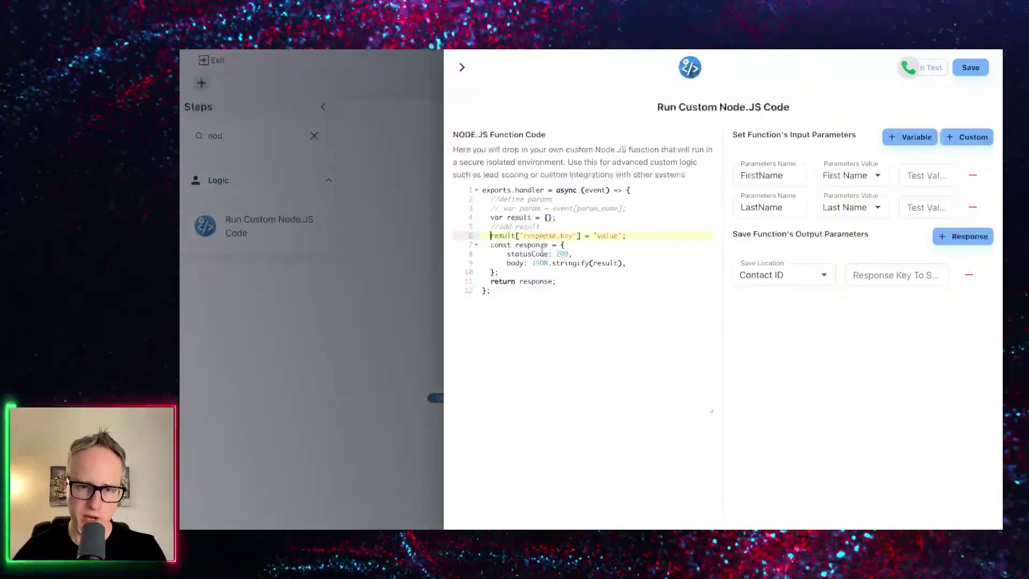
{"action": "double_click", "coordinate": [542, 234]}
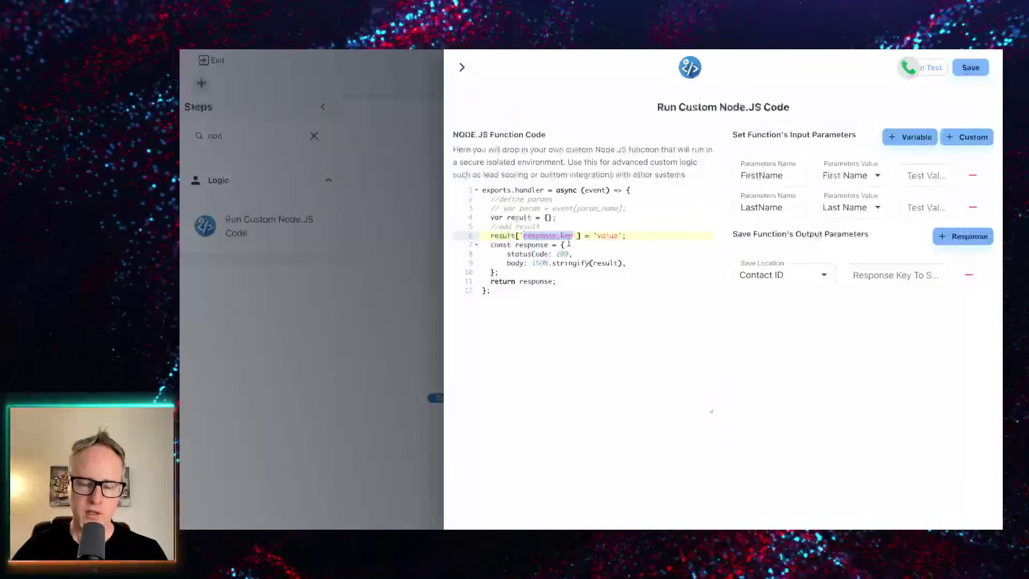
{"action": "type", "text": "lead"}
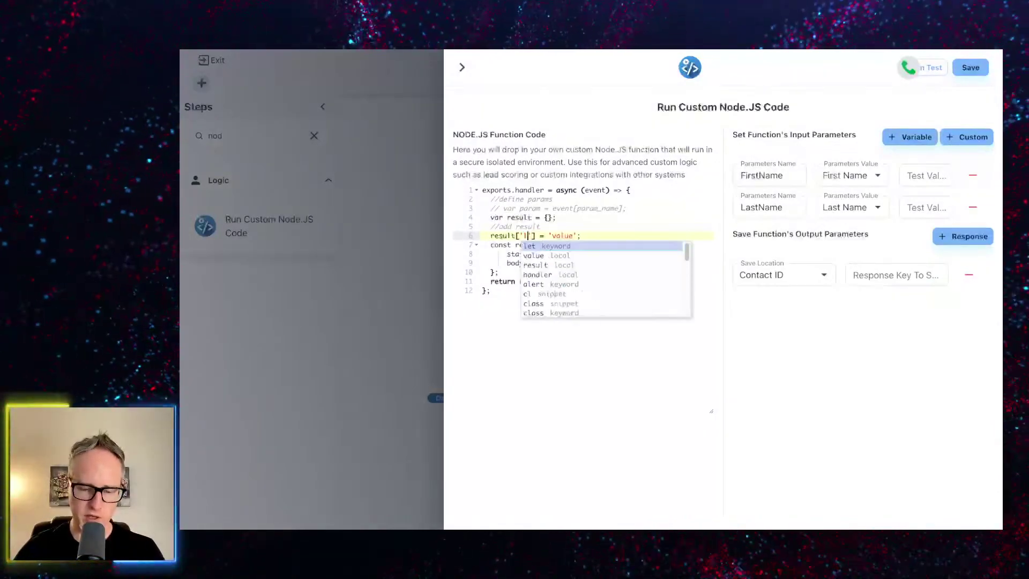
{"action": "type", "text": "_sco"}
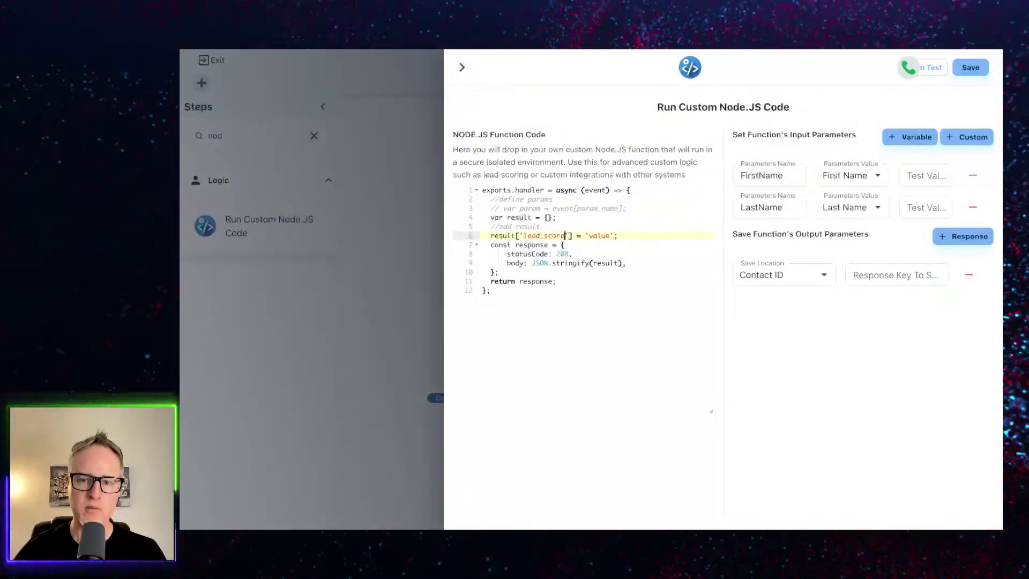
{"action": "type", "text": "re"}
Step: Set the output response's key to save to lead_score, copied from the code, and open its save location choices
{"action": "double_click", "coordinate": [544, 235]}
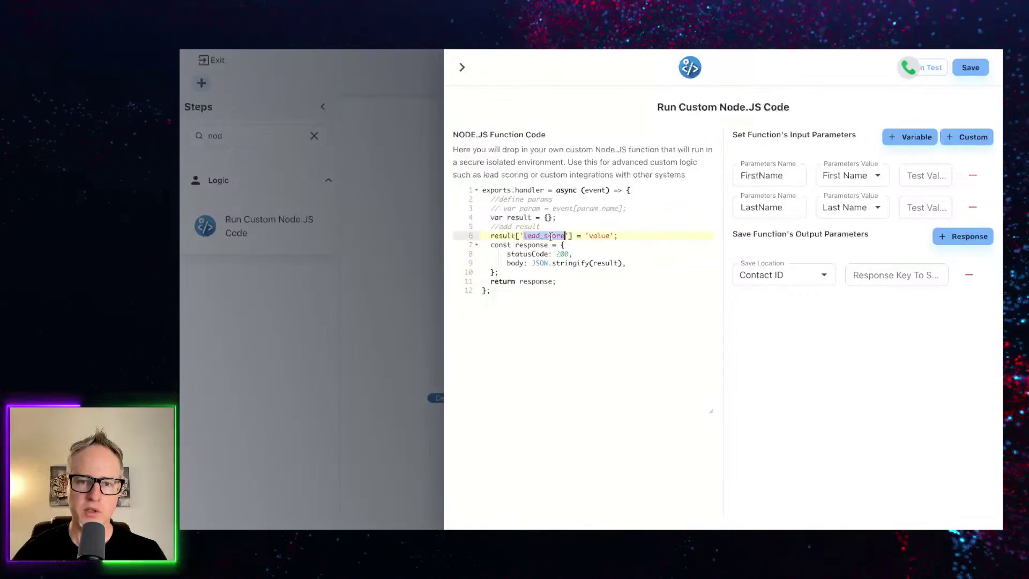
{"action": "left_click", "coordinate": [880, 278]}
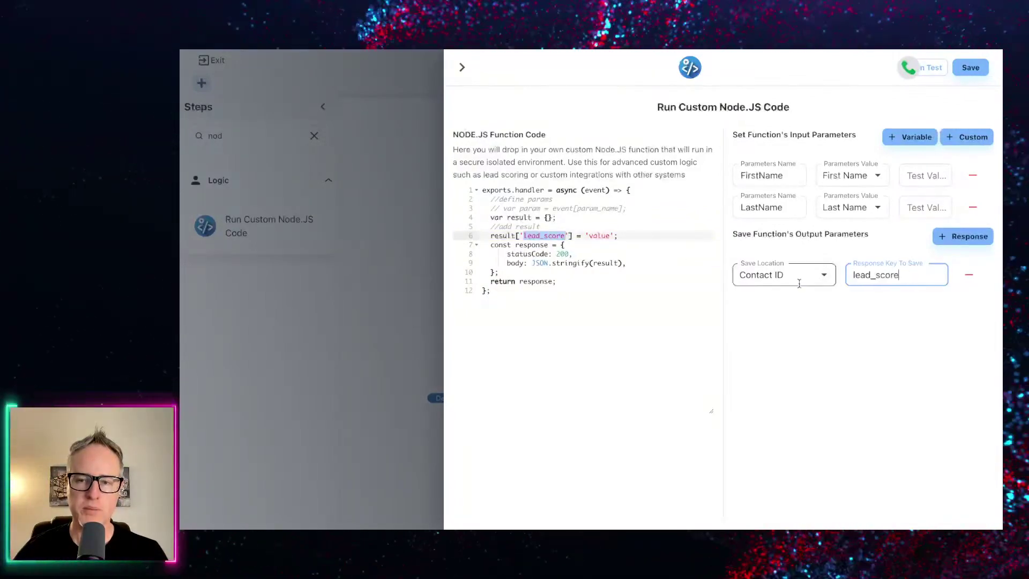
{"action": "left_click", "coordinate": [828, 276]}
{"action": "left_click", "coordinate": [924, 409]}
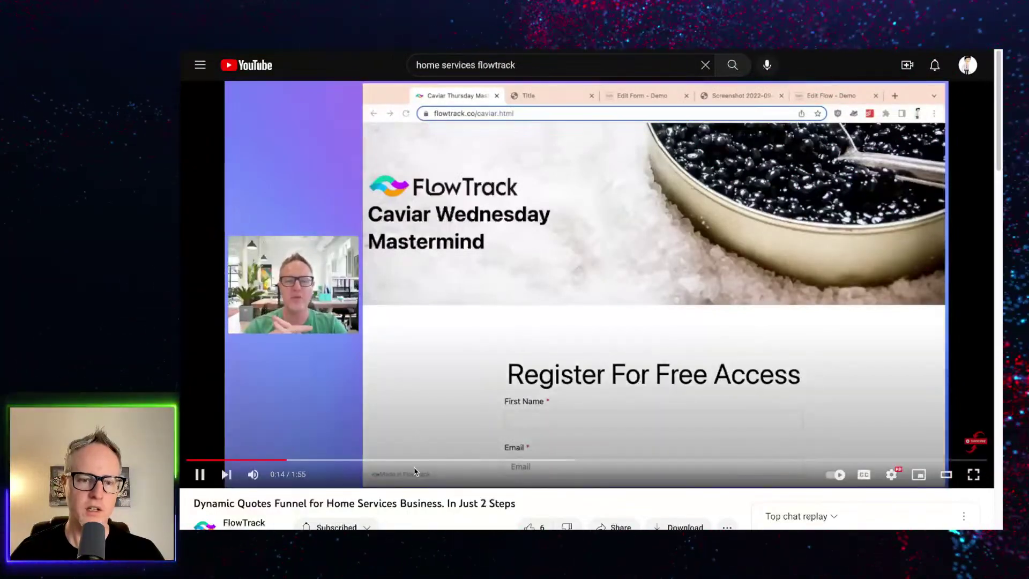
Step: Skip through the YouTube video on the dynamic quotes funnel, examining the estimate form, the quote flow and the form pages
{"action": "left_click", "coordinate": [545, 460]}
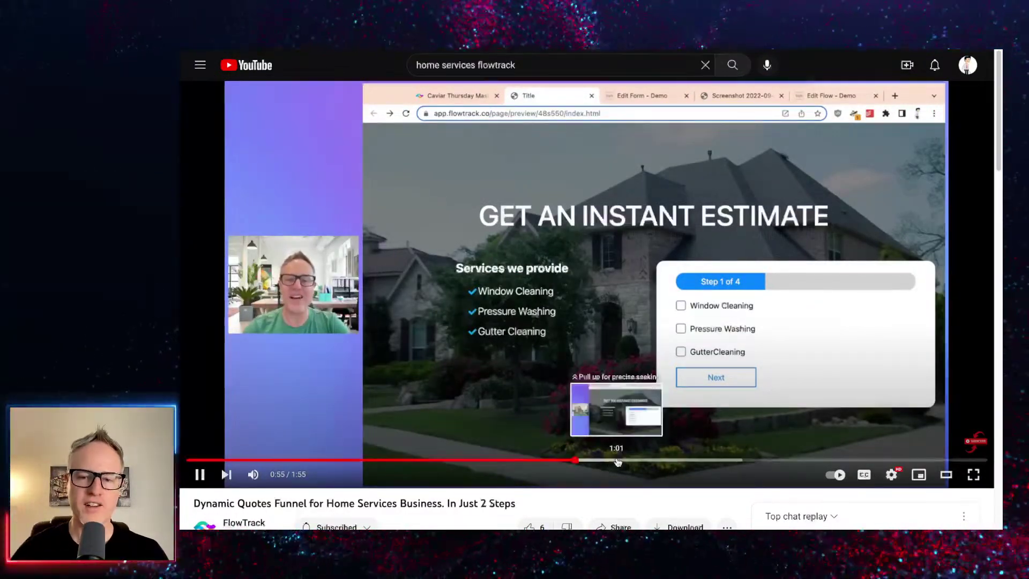
{"action": "left_click", "coordinate": [618, 460]}
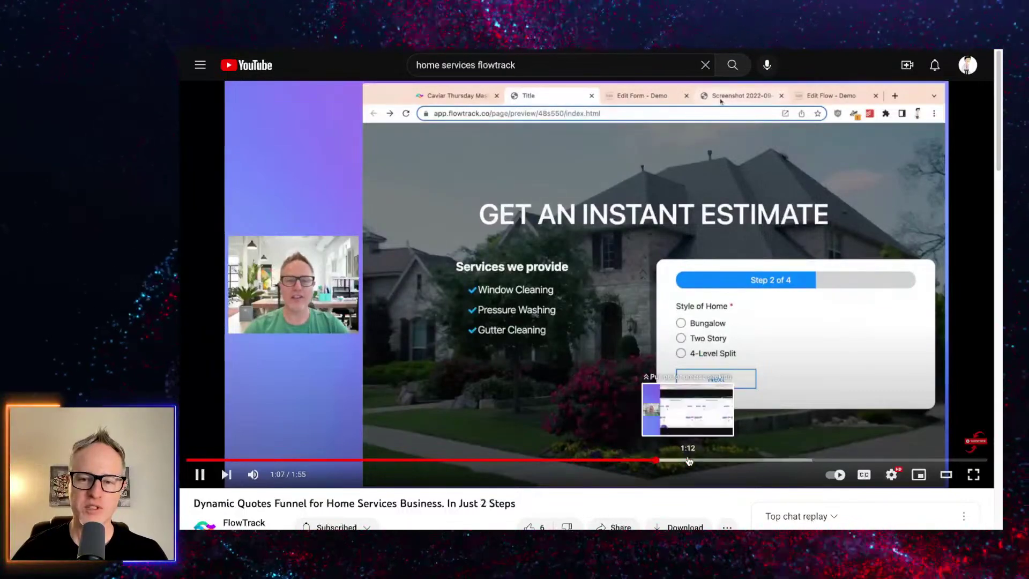
{"action": "left_click", "coordinate": [661, 460]}
{"action": "left_click", "coordinate": [647, 460]}
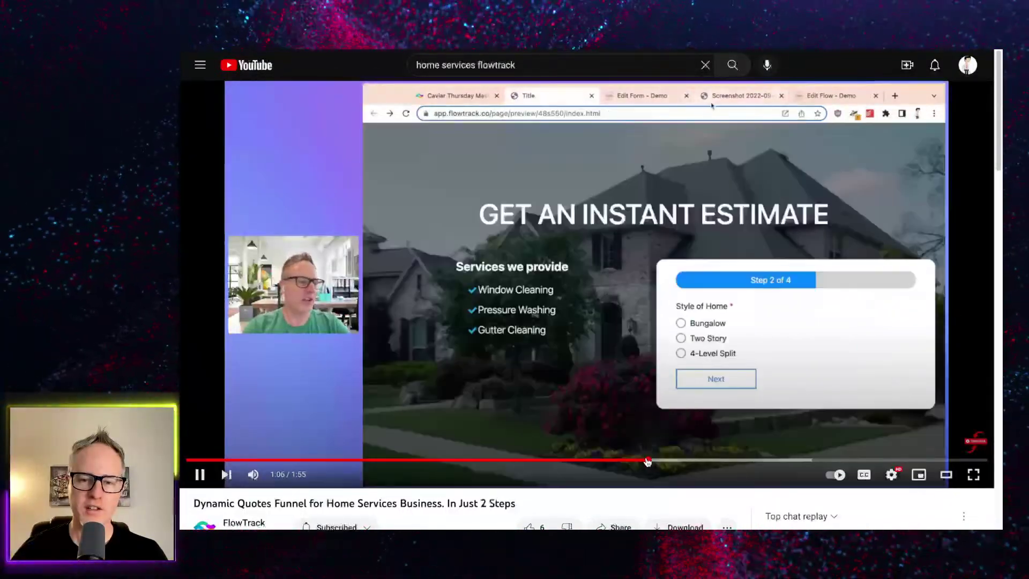
{"action": "left_click", "coordinate": [665, 460]}
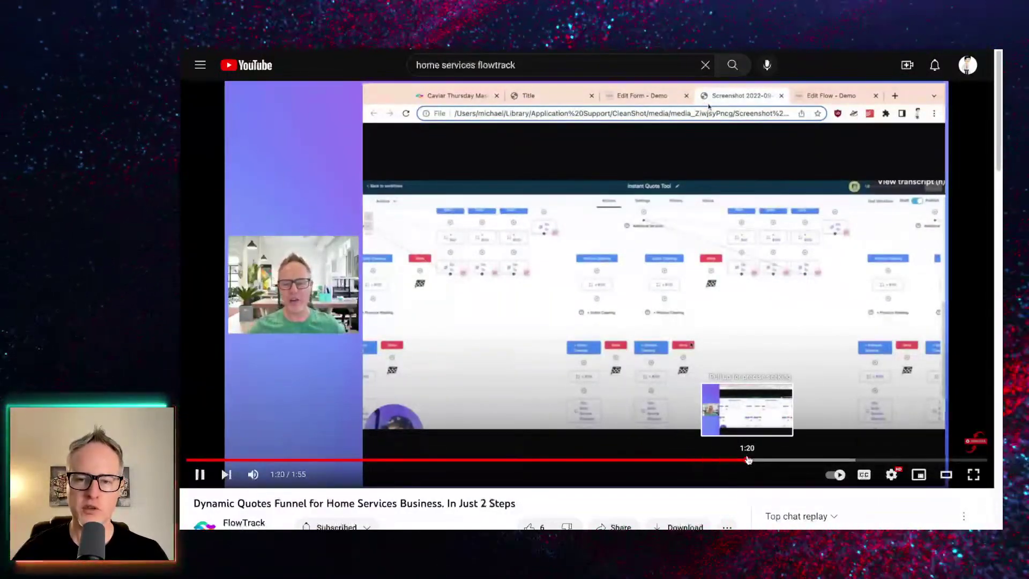
{"action": "left_click", "coordinate": [746, 461]}
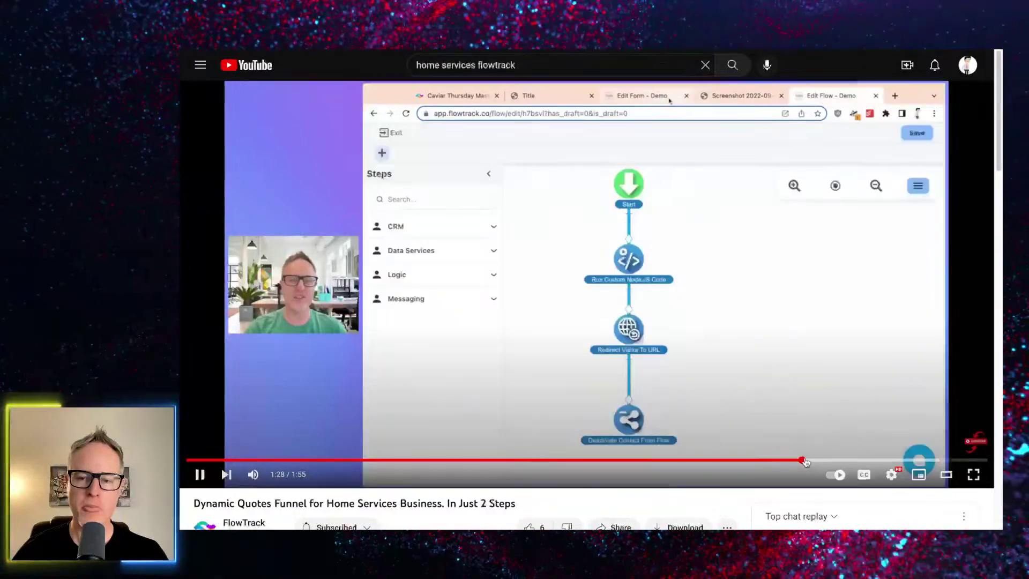
{"action": "left_click", "coordinate": [802, 461]}
{"action": "left_click", "coordinate": [834, 461]}
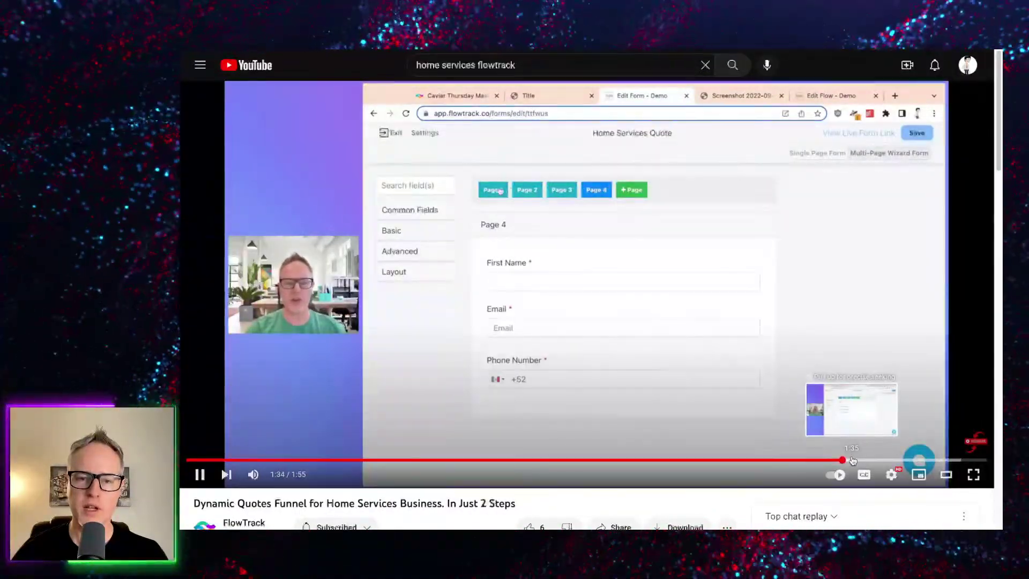
{"action": "left_click", "coordinate": [843, 460]}
{"action": "left_click_drag", "start_coordinate": [843, 460], "coordinate": [872, 461]}
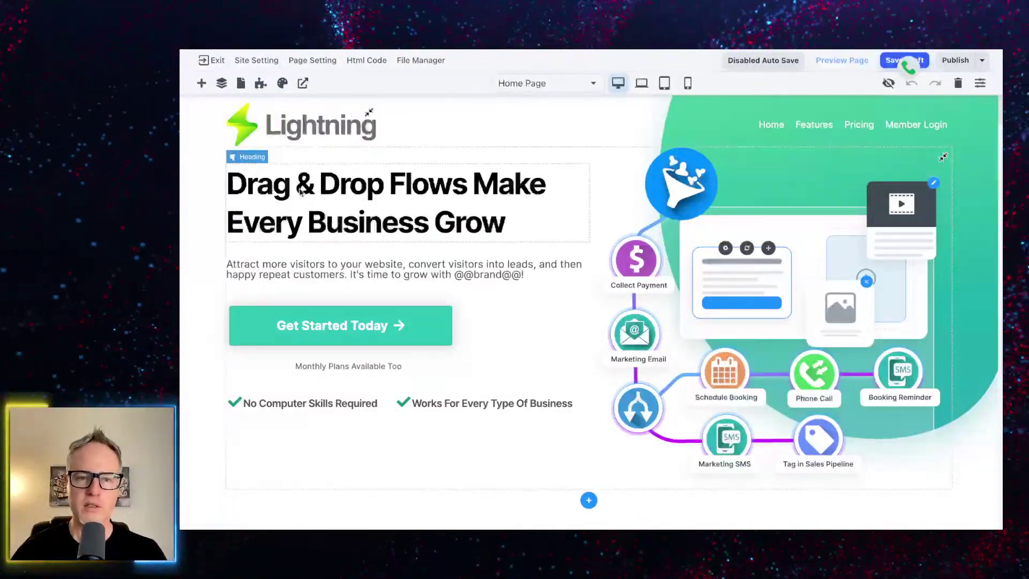
{"action": "left_click", "coordinate": [421, 264]}
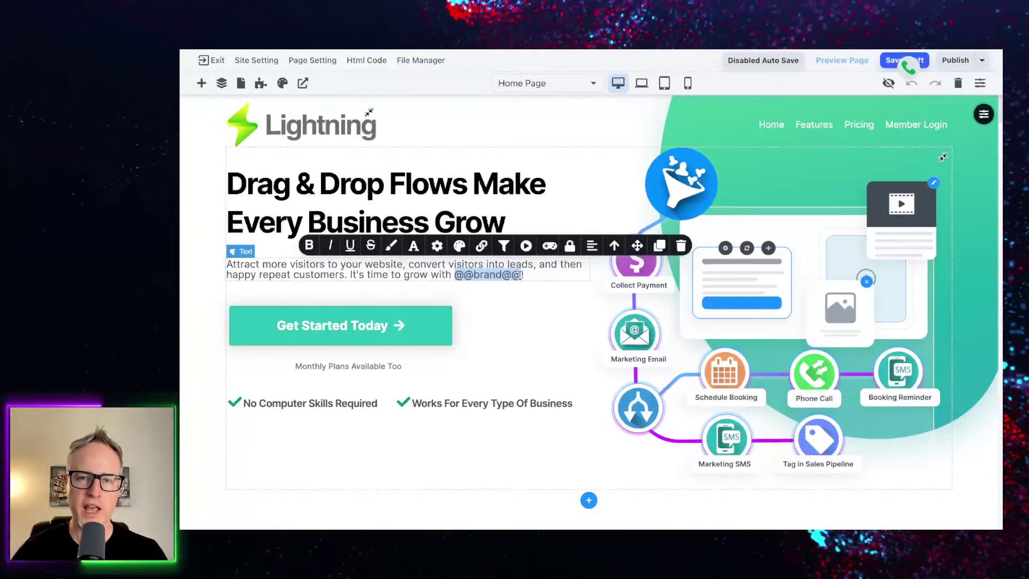
{"action": "left_click", "coordinate": [346, 276]}
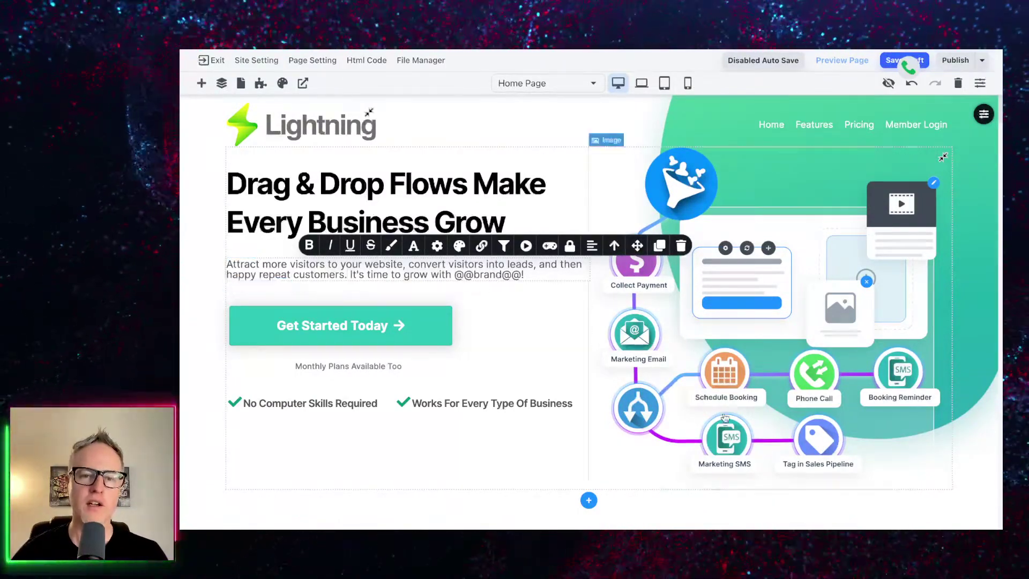
{"action": "scroll", "coordinate": [432, 331], "scroll_direction": "down", "scroll_amount": 5}
{"action": "scroll", "coordinate": [519, 230], "scroll_direction": "down", "scroll_amount": 10}
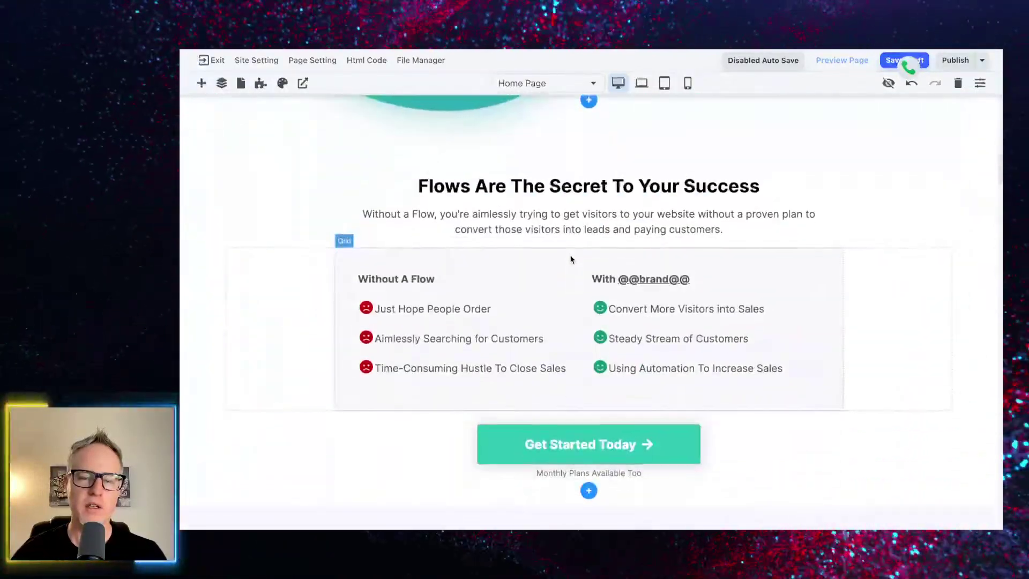
{"action": "scroll", "coordinate": [572, 259], "scroll_direction": "up", "scroll_amount": 15}
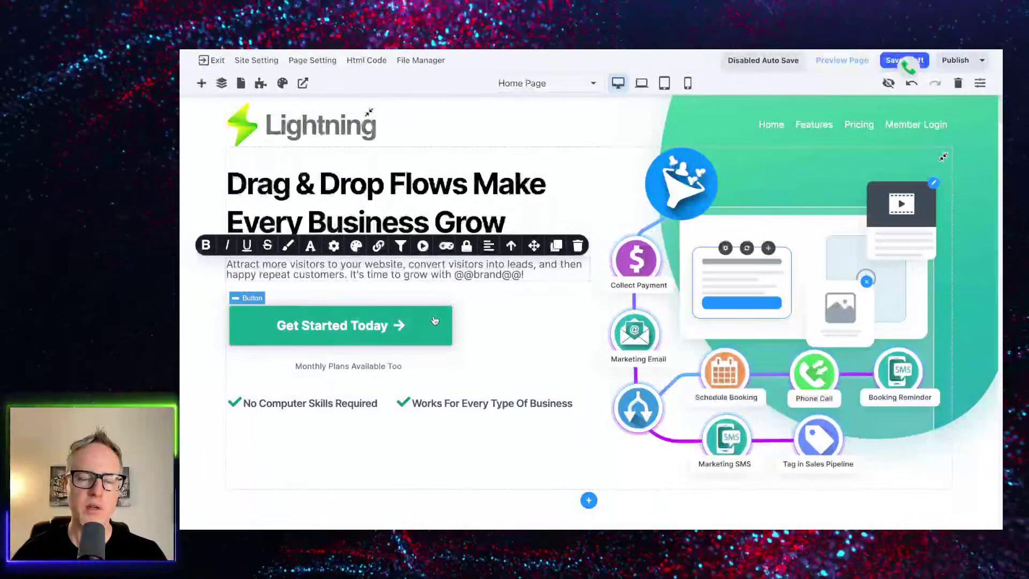
{"action": "left_click", "coordinate": [282, 83]}
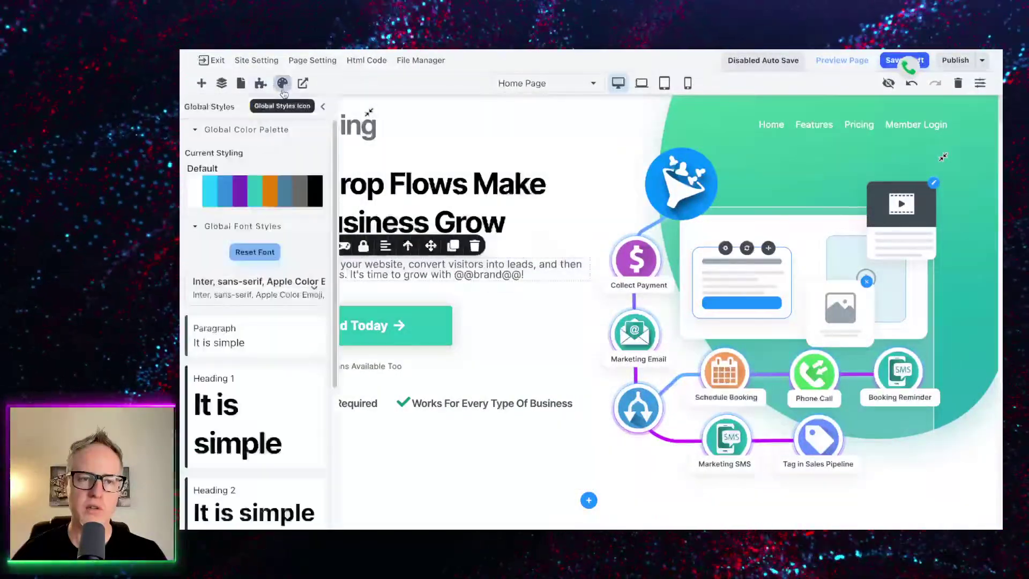
{"action": "left_click", "coordinate": [322, 106]}
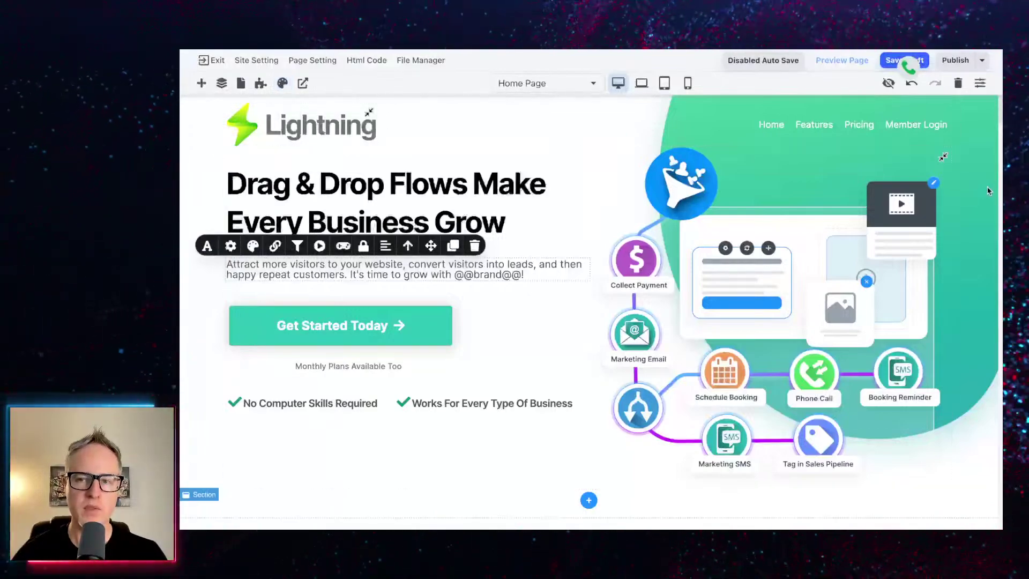
Step: Shift the hue of the hero section's background image by about 65 degrees with the background filter
{"action": "left_click", "coordinate": [984, 117]}
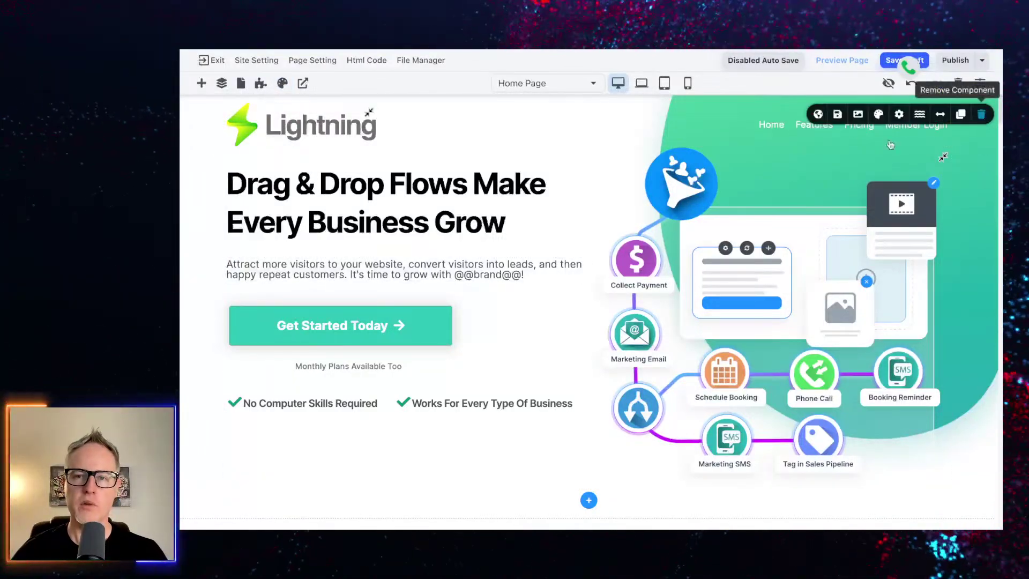
{"action": "left_click", "coordinate": [859, 115]}
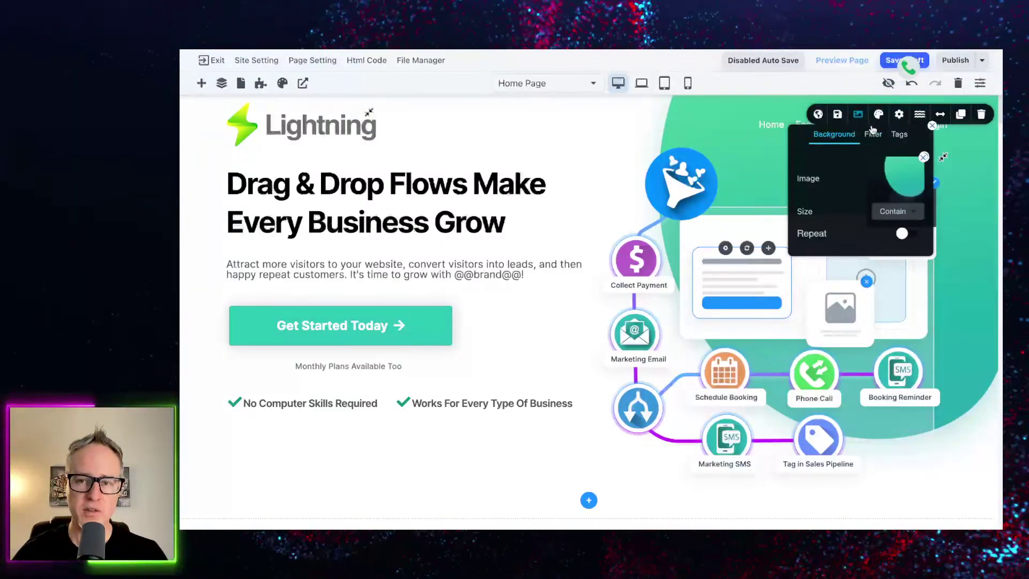
{"action": "left_click", "coordinate": [873, 133]}
{"action": "mouse_move", "coordinate": [822, 167]}
{"action": "left_mouse_down"}
{"action": "mouse_move", "coordinate": [850, 166]}
{"action": "mouse_move", "coordinate": [827, 165]}
{"action": "left_mouse_up"}
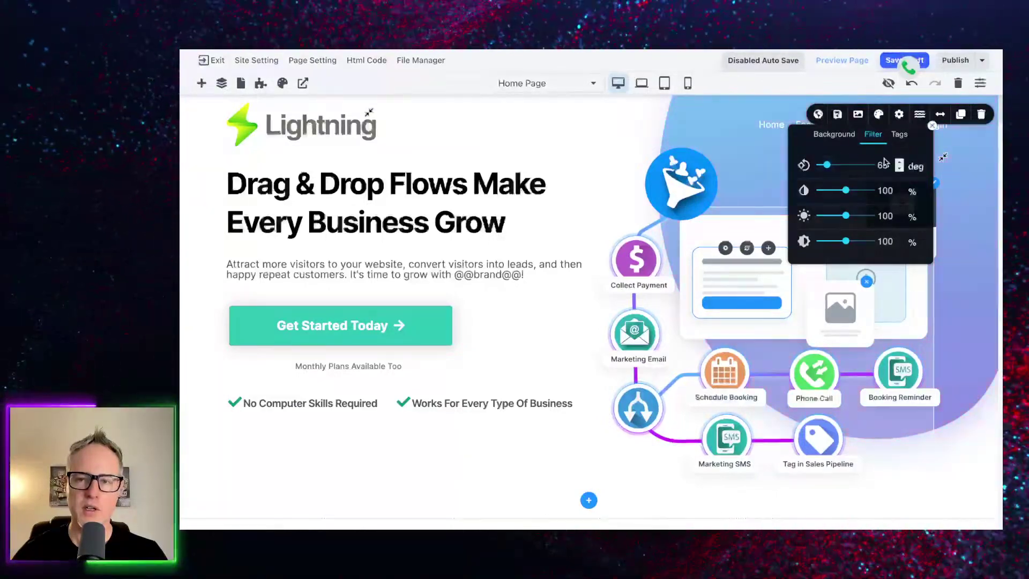
{"action": "left_click", "coordinate": [933, 126]}
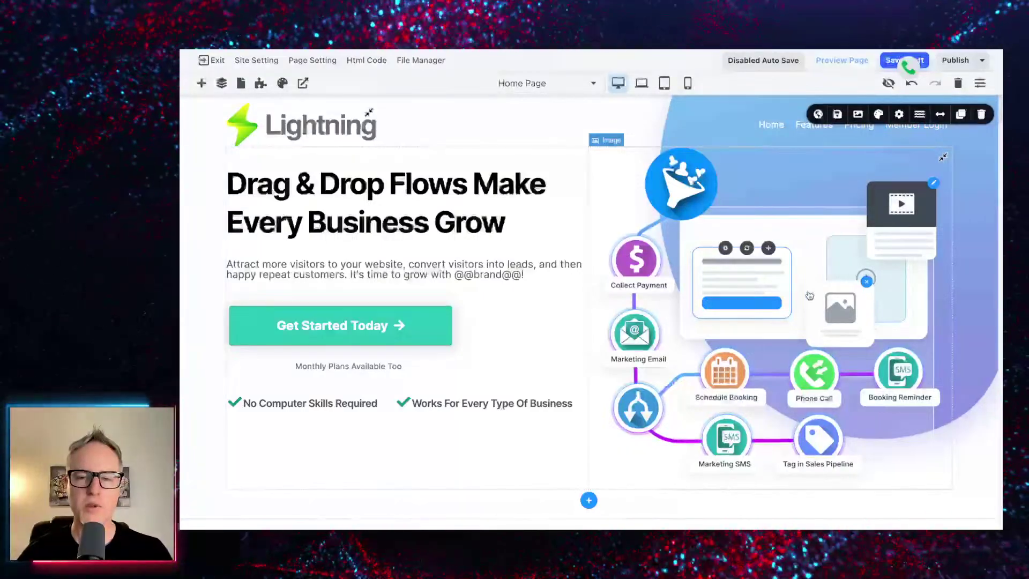
Step: Examine the Lightning home page template from the hero section through the email marketing section to the footer
{"action": "scroll", "coordinate": [718, 292], "scroll_direction": "down", "scroll_amount": 3}
{"action": "scroll", "coordinate": [718, 292], "scroll_direction": "down", "scroll_amount": 15}
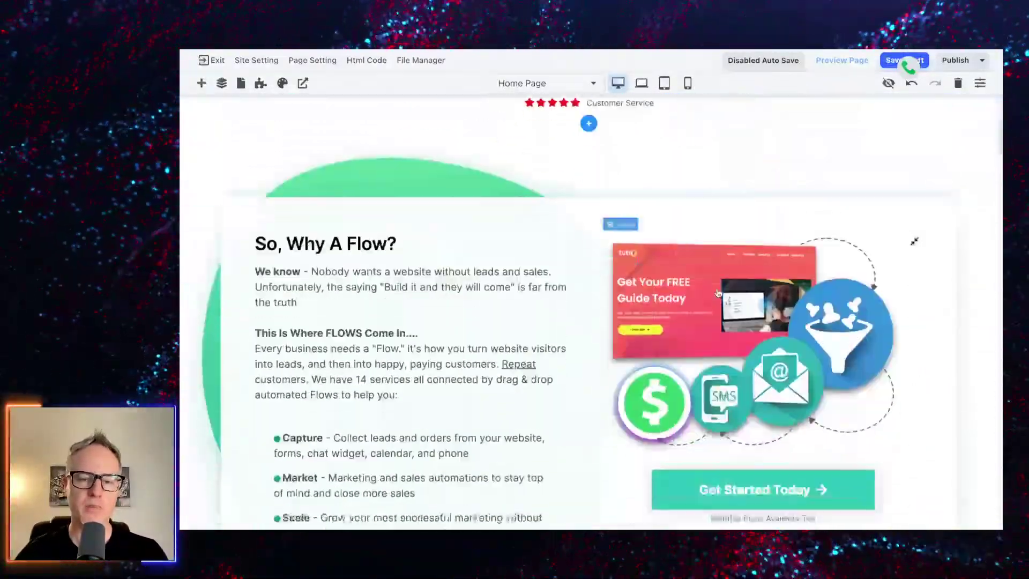
{"action": "scroll", "coordinate": [715, 296], "scroll_direction": "down", "scroll_amount": 20}
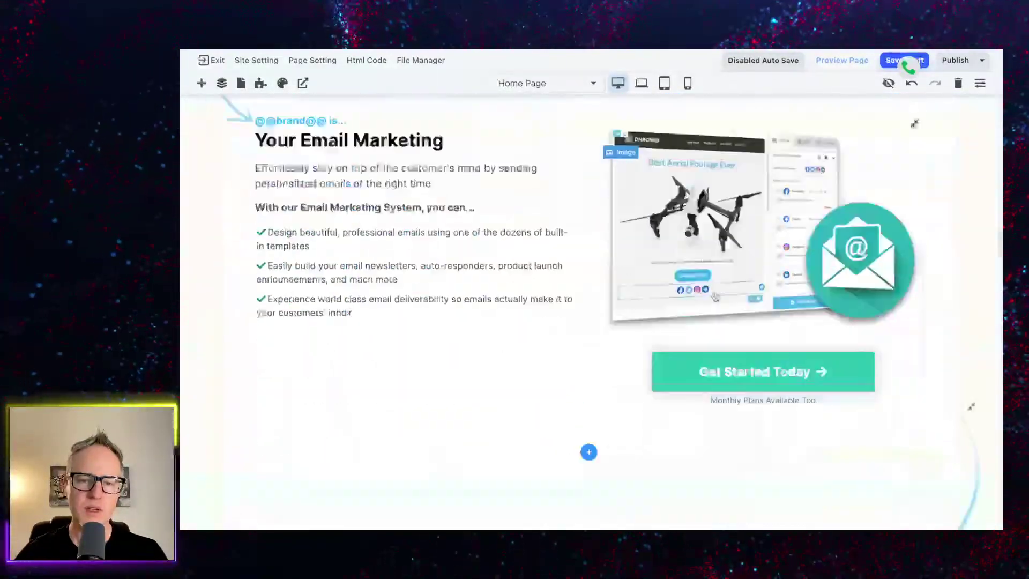
{"action": "scroll", "coordinate": [715, 295], "scroll_direction": "down", "scroll_amount": 20}
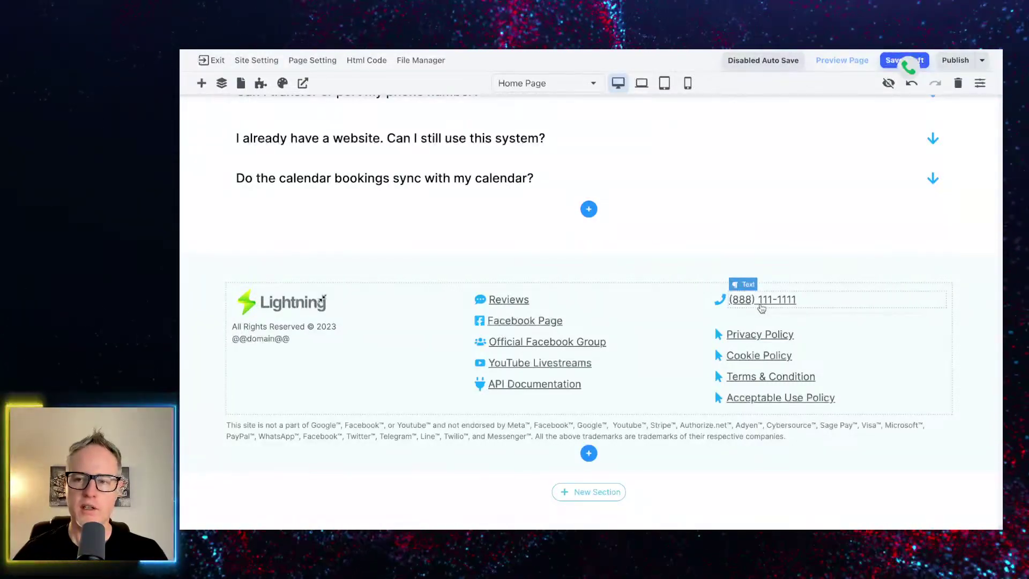
{"action": "scroll", "coordinate": [761, 308], "scroll_direction": "up", "scroll_amount": 15}
{"action": "scroll", "coordinate": [762, 309], "scroll_direction": "up", "scroll_amount": 5}
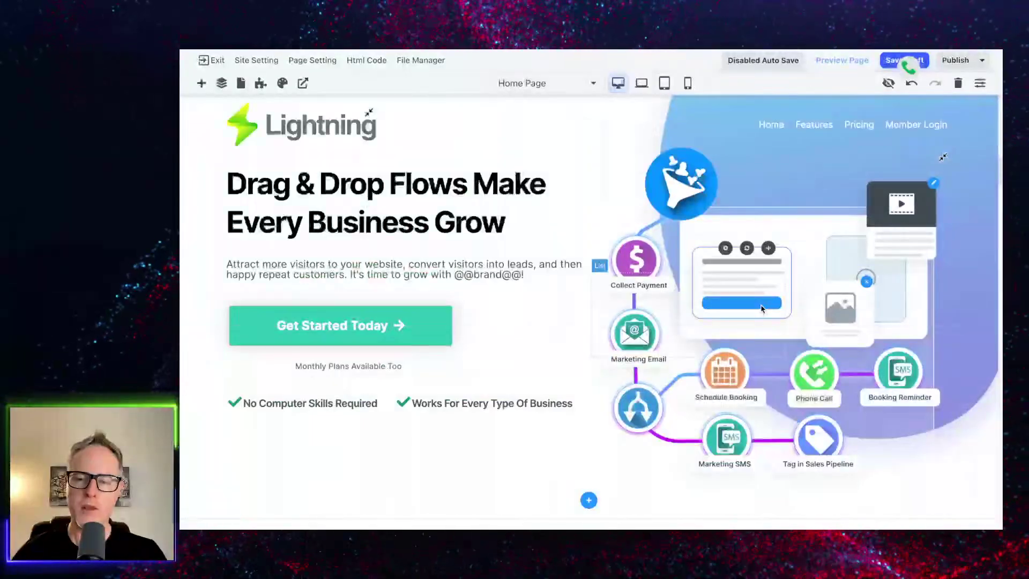
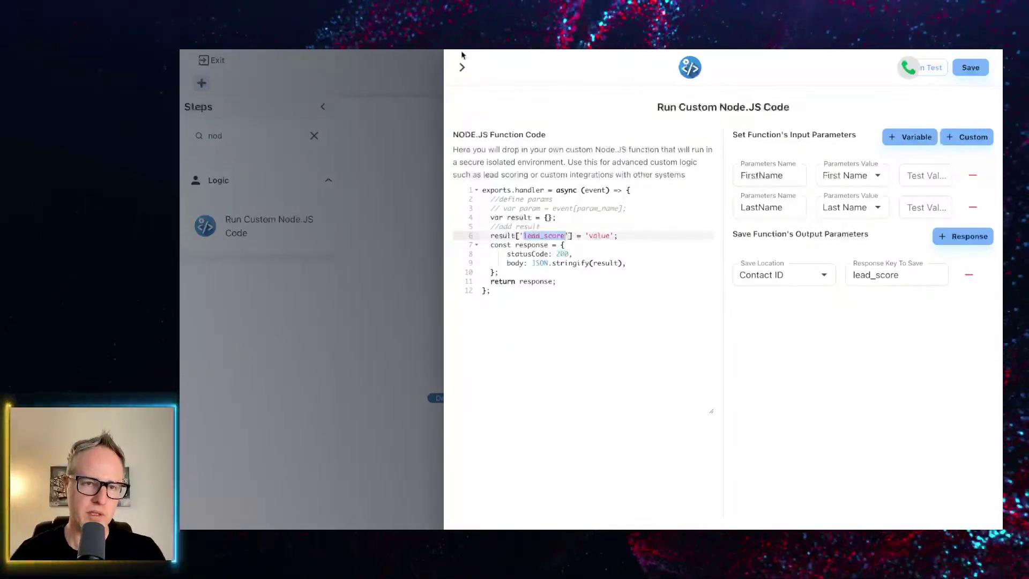
Step: Find the wait steps, add a Wait For Reply step between Start and Deactivate Contact From Flow, and open its inbound message choices
{"action": "left_click", "coordinate": [429, 88]}
{"action": "left_click", "coordinate": [264, 135]}
{"action": "key", "text": "ctrl+a"}
{"action": "type", "text": "wait"}
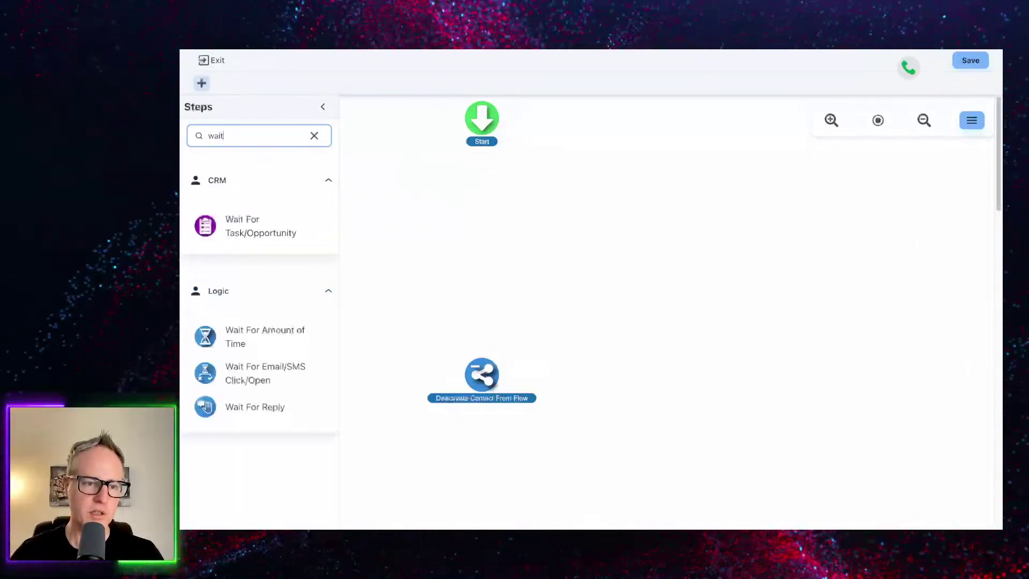
{"action": "left_click_drag", "start_coordinate": [207, 408], "coordinate": [509, 260]}
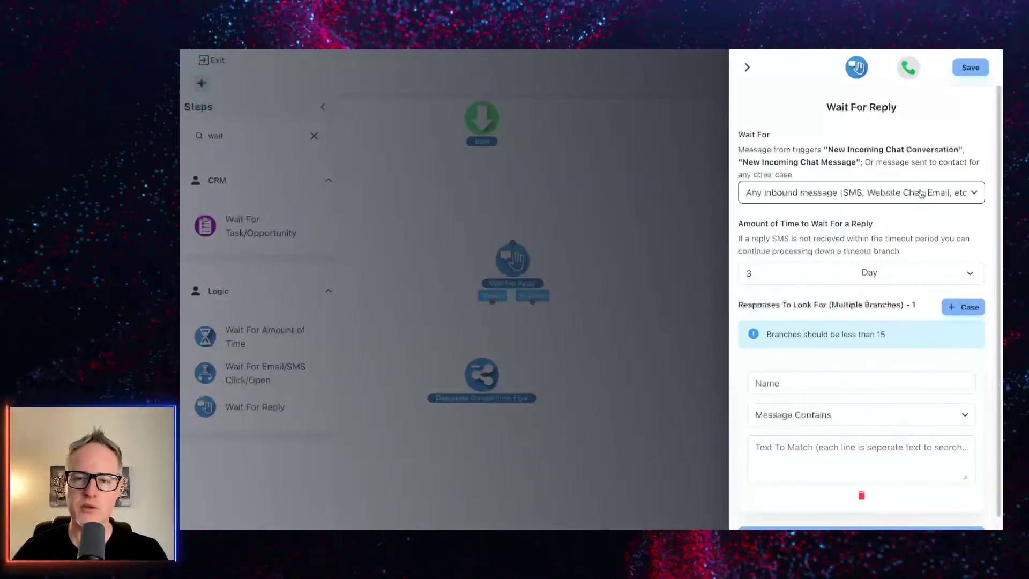
{"action": "left_click", "coordinate": [858, 192]}
{"action": "left_click", "coordinate": [804, 182]}
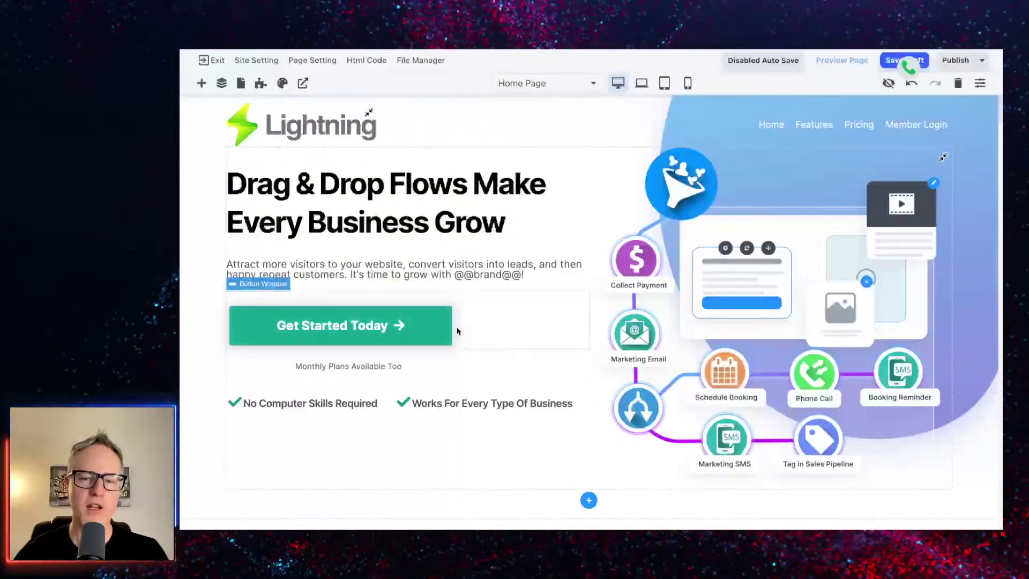
Step: Examine the home page's "So, Why A Flow?" section and open the application for the Black Label plan
{"action": "scroll", "coordinate": [483, 322], "scroll_direction": "down", "scroll_amount": 12}
{"action": "scroll", "coordinate": [515, 370], "scroll_direction": "down", "scroll_amount": 3}
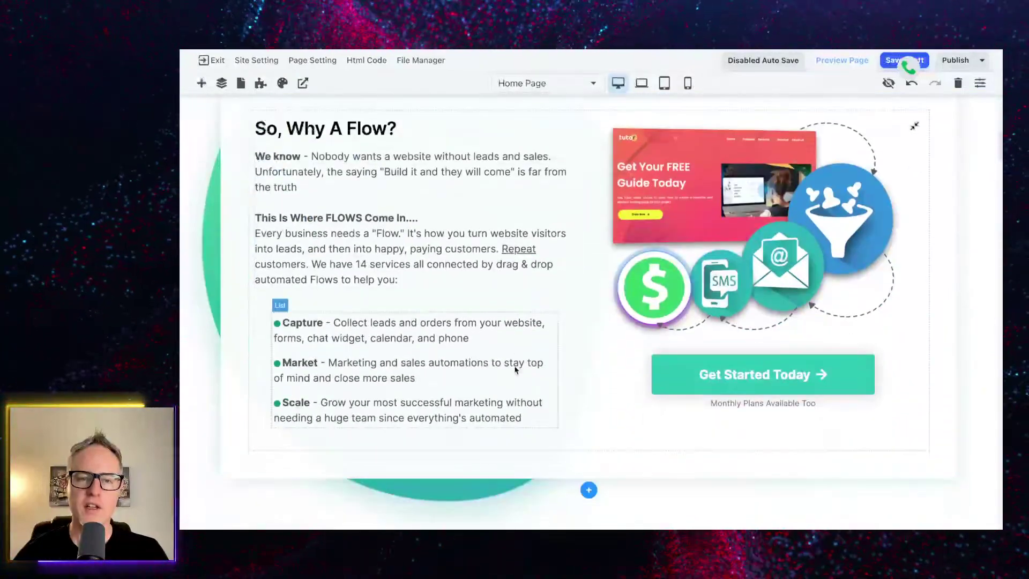
{"action": "scroll", "coordinate": [515, 370], "scroll_direction": "up", "scroll_amount": 1}
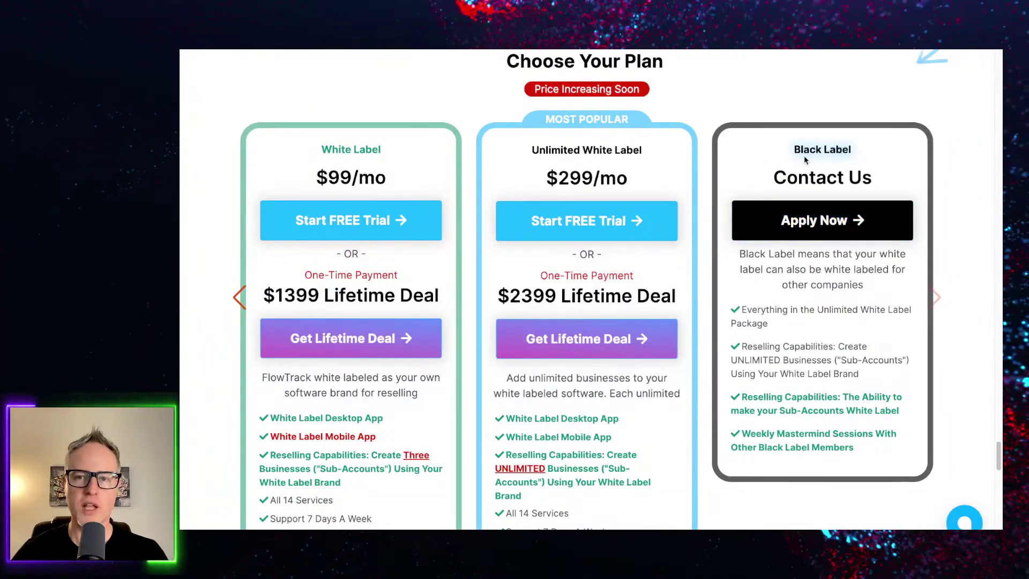
{"action": "left_click", "coordinate": [814, 228]}
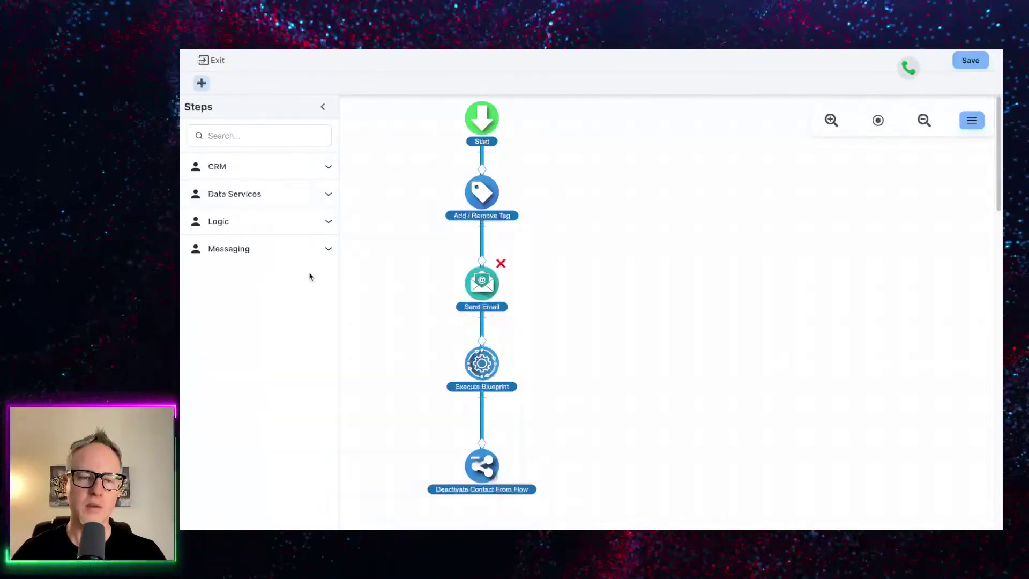
Step: Examine the tag settings of the Add / Remove Tag step and the subject, sender and recipient settings of the Send Email step
{"action": "left_click", "coordinate": [488, 194]}
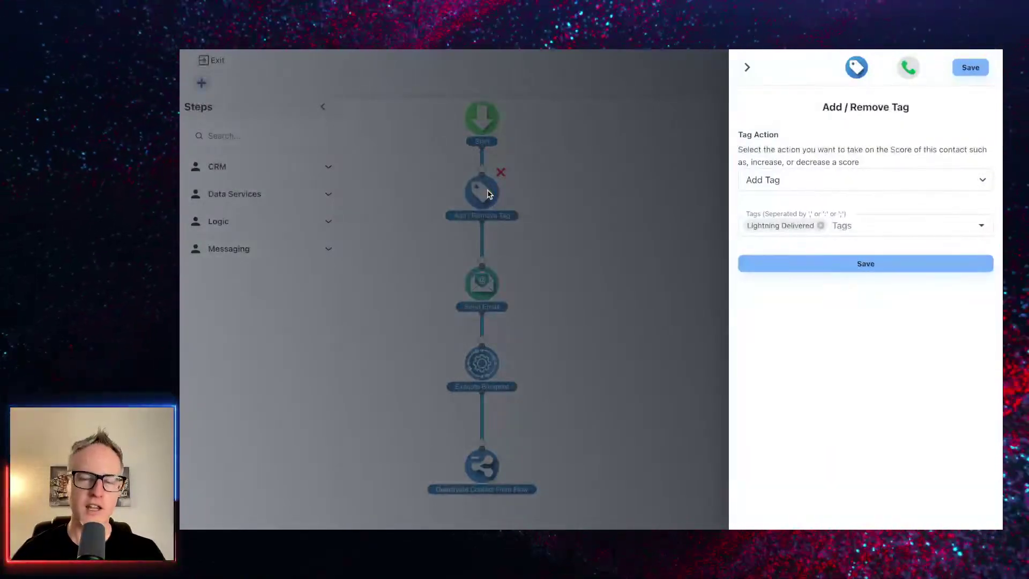
{"action": "left_click", "coordinate": [747, 67]}
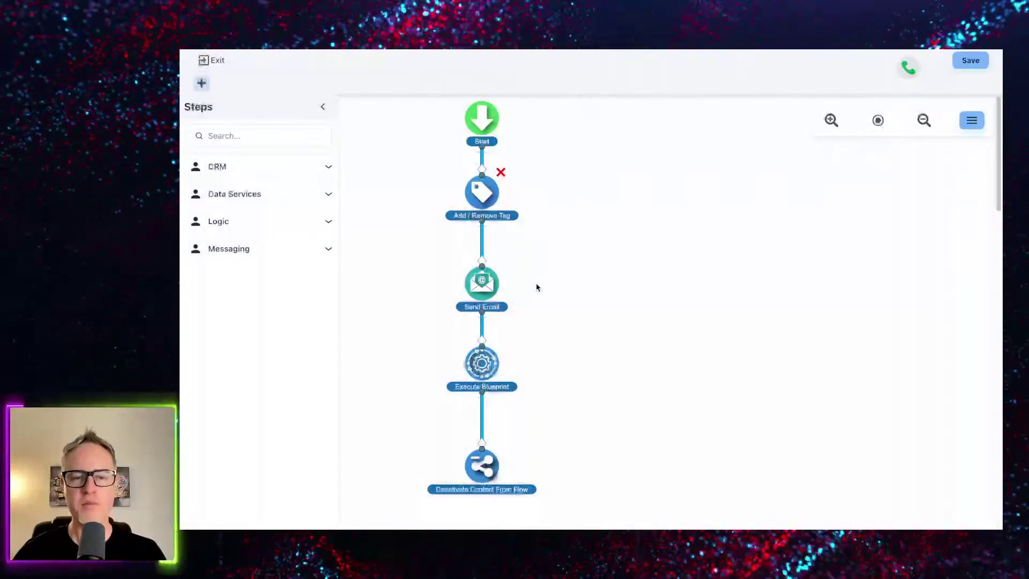
{"action": "left_click", "coordinate": [481, 287]}
{"action": "left_click", "coordinate": [751, 219]}
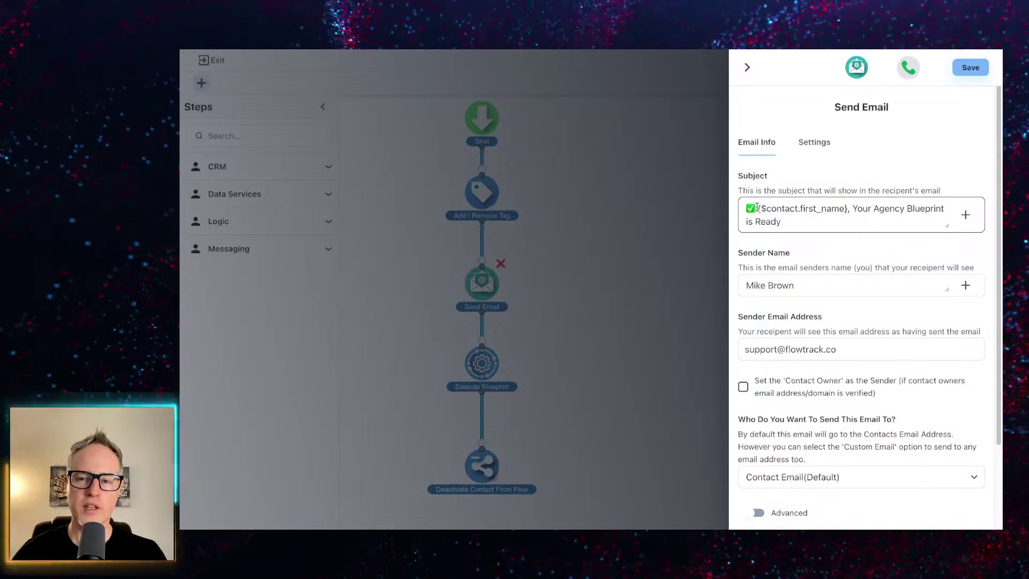
{"action": "scroll", "coordinate": [772, 442], "scroll_direction": "down", "scroll_amount": 3}
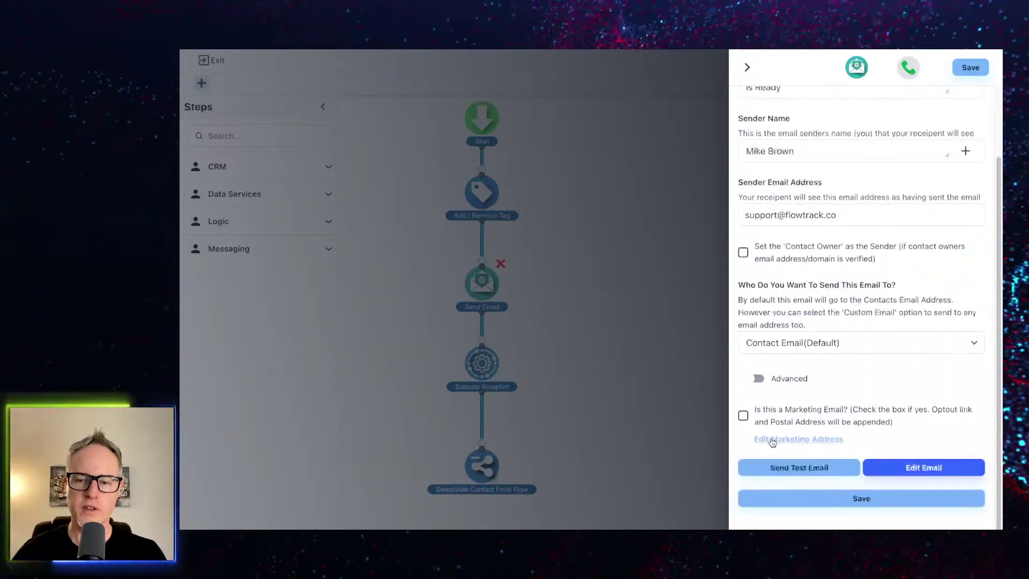
Step: Open the Send Email step's message, examine its blueprint PDF link and text, and close it without saving
{"action": "left_click", "coordinate": [891, 468]}
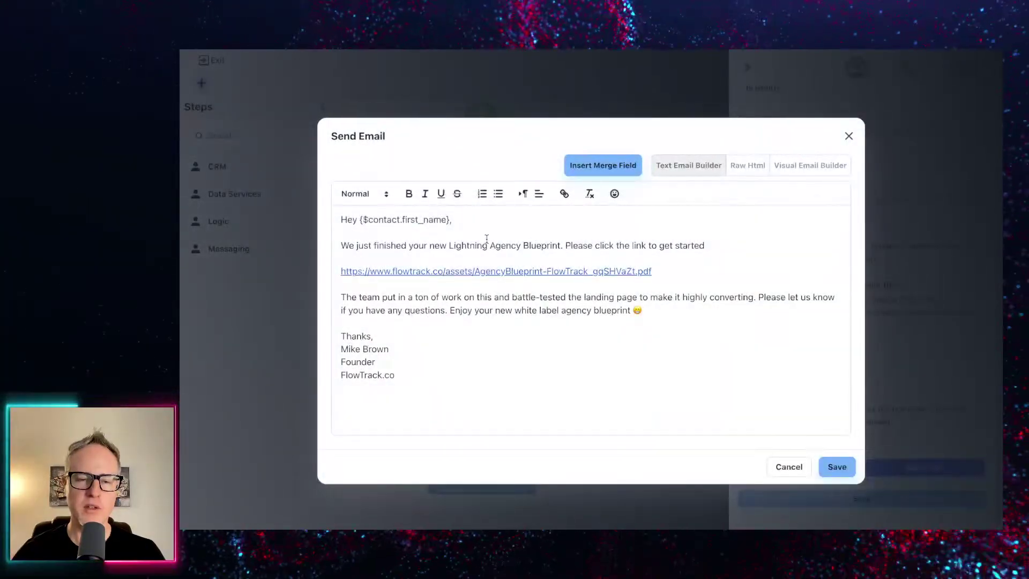
{"action": "left_click_drag", "start_coordinate": [666, 270], "coordinate": [340, 271]}
{"action": "left_click", "coordinate": [638, 275]}
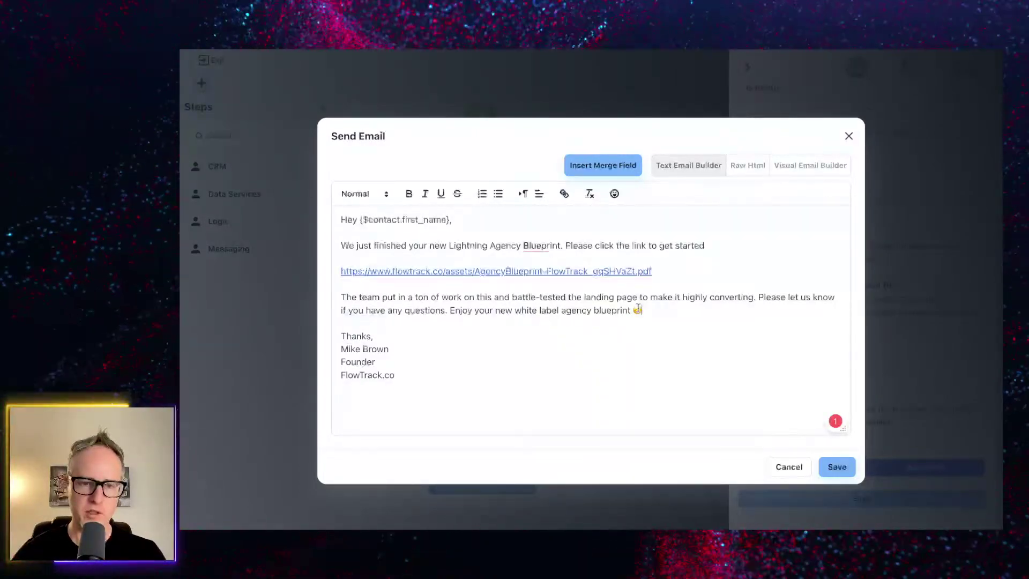
{"action": "left_click", "coordinate": [850, 143]}
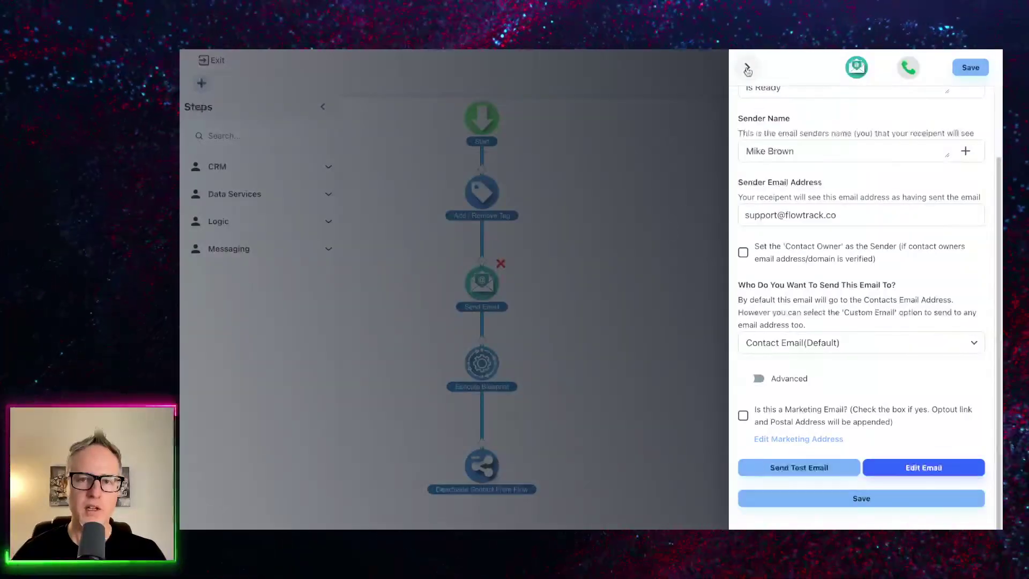
Step: Examine which blueprint the Execute Blueprint step runs, then return to the flow canvas
{"action": "left_click", "coordinate": [496, 370]}
{"action": "left_click", "coordinate": [487, 370]}
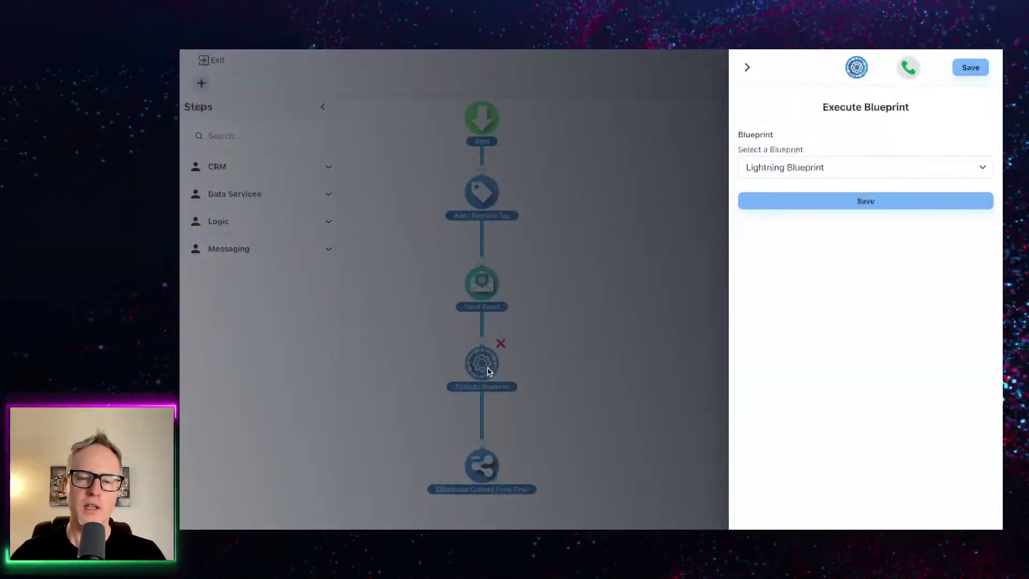
{"action": "left_click", "coordinate": [750, 65]}
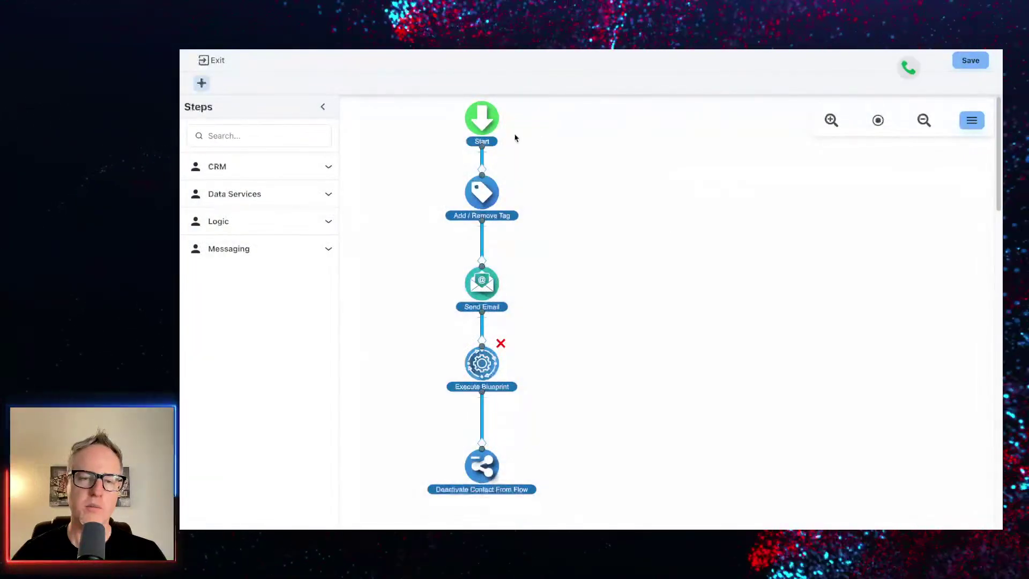